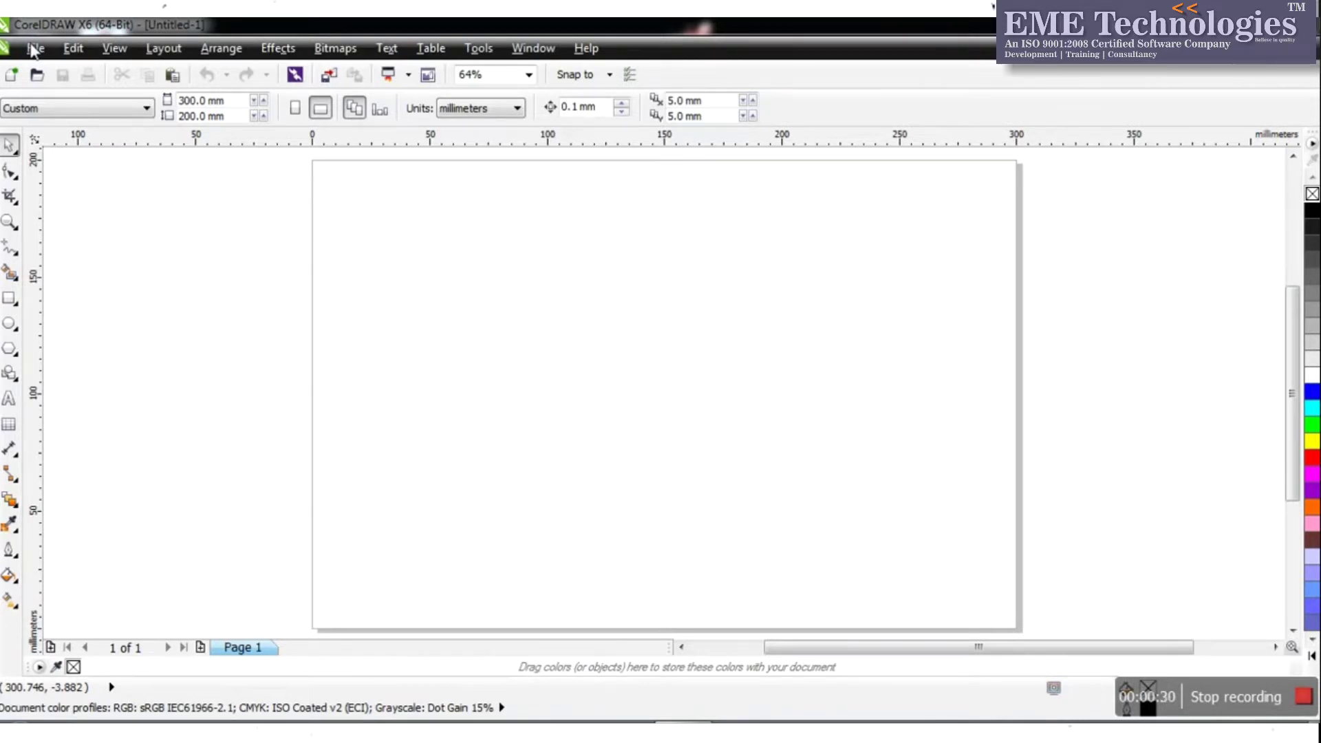
Create a new landscape document 300 mm wide and 200 mm high, trying pixels and feet as units before returning to millimeters
{"action": "left_click", "coordinate": [35, 48]}
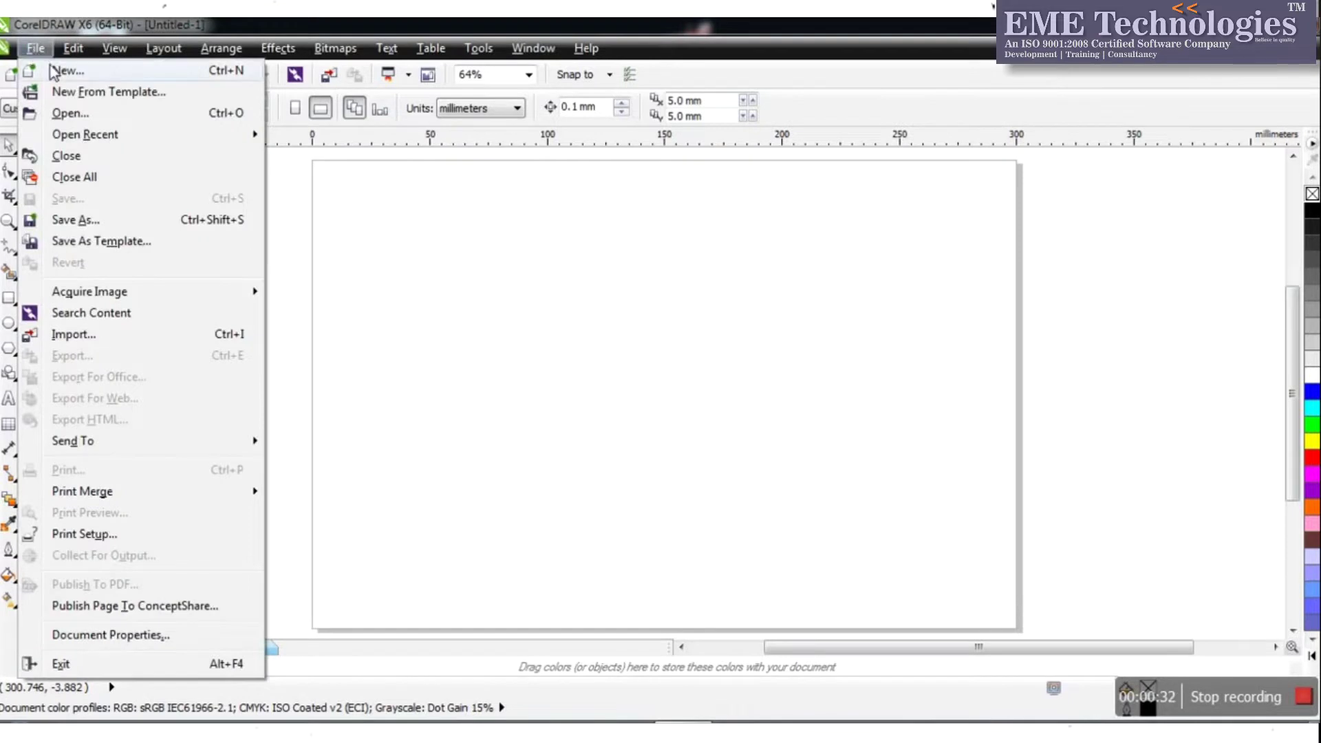
{"action": "left_click", "coordinate": [51, 71]}
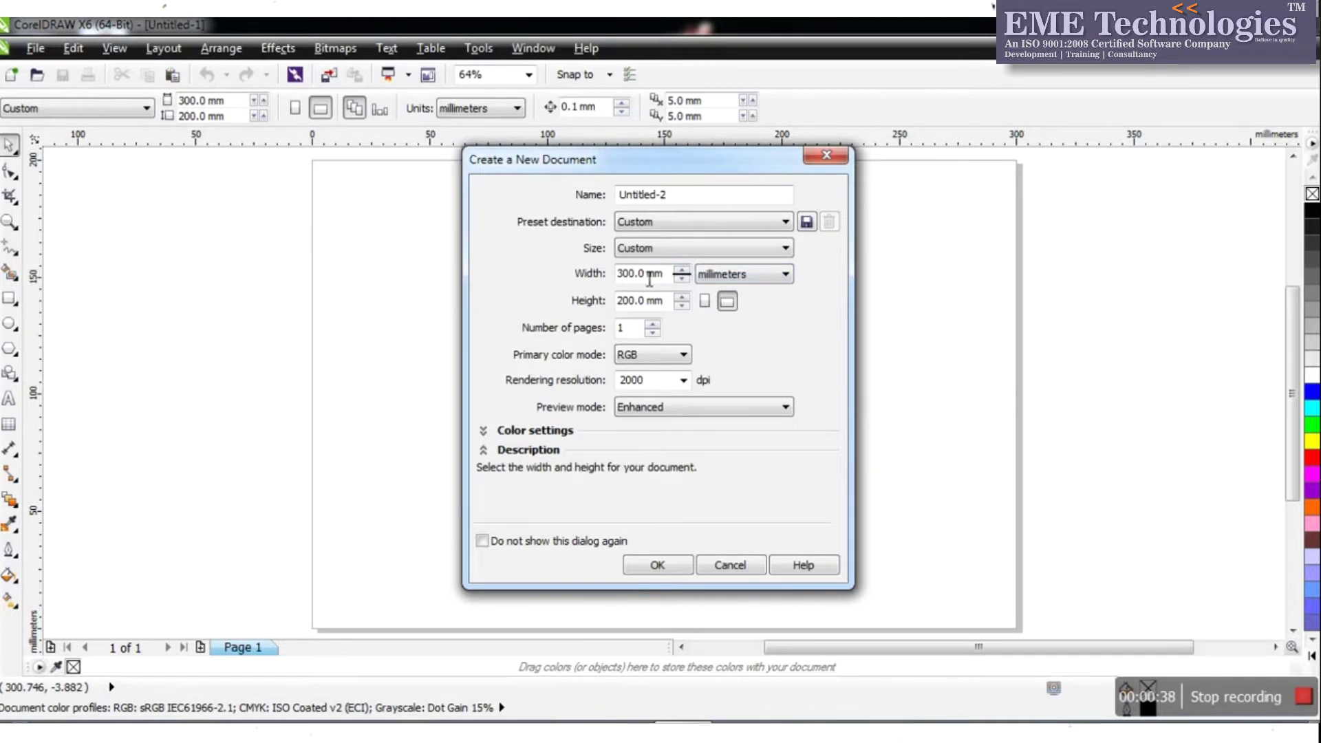
{"action": "left_click_drag", "start_coordinate": [652, 279], "coordinate": [630, 280]}
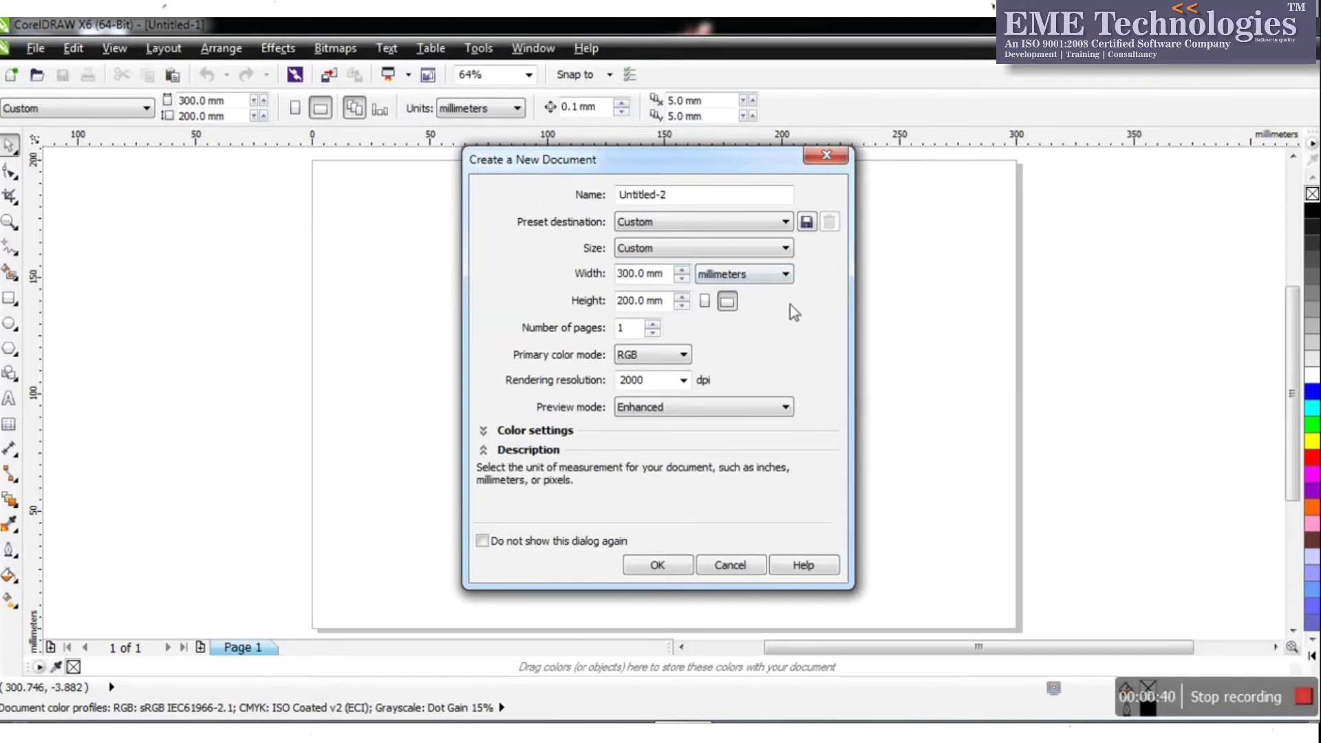
{"action": "left_click", "coordinate": [786, 275]}
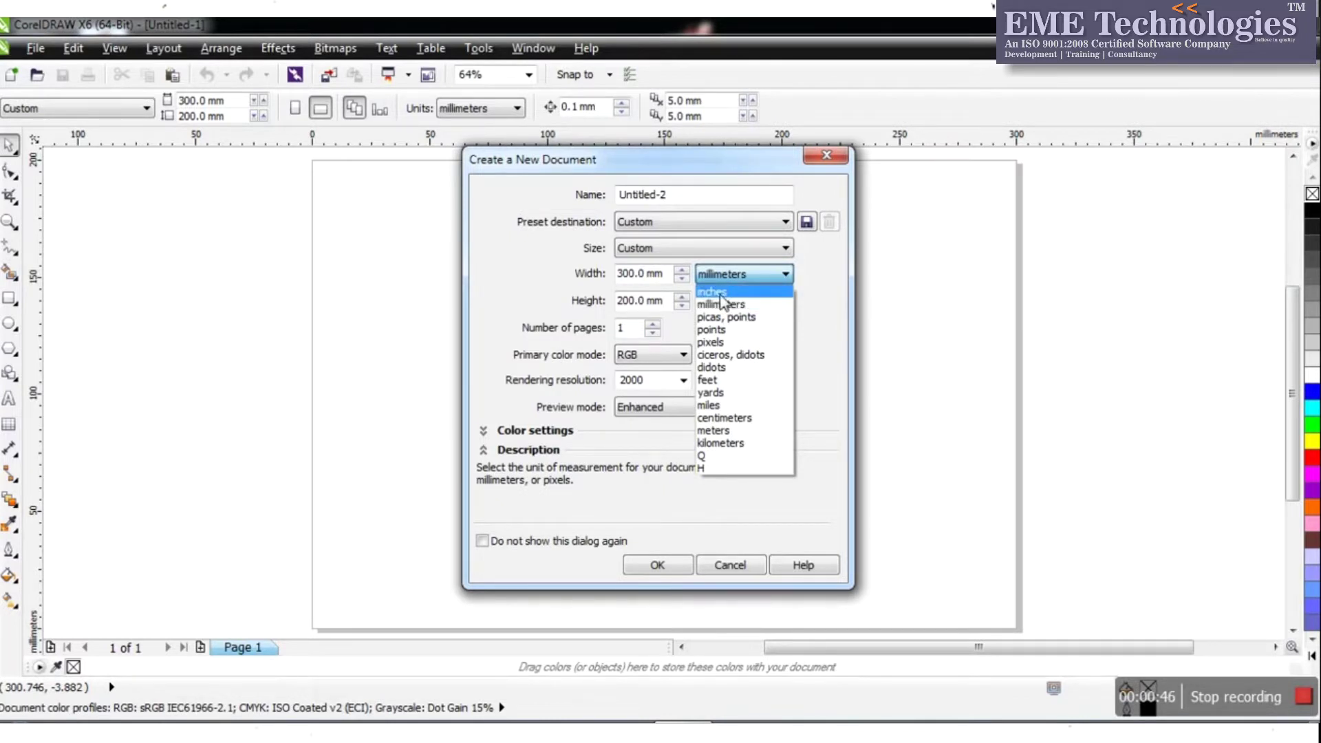
{"action": "left_click", "coordinate": [709, 343]}
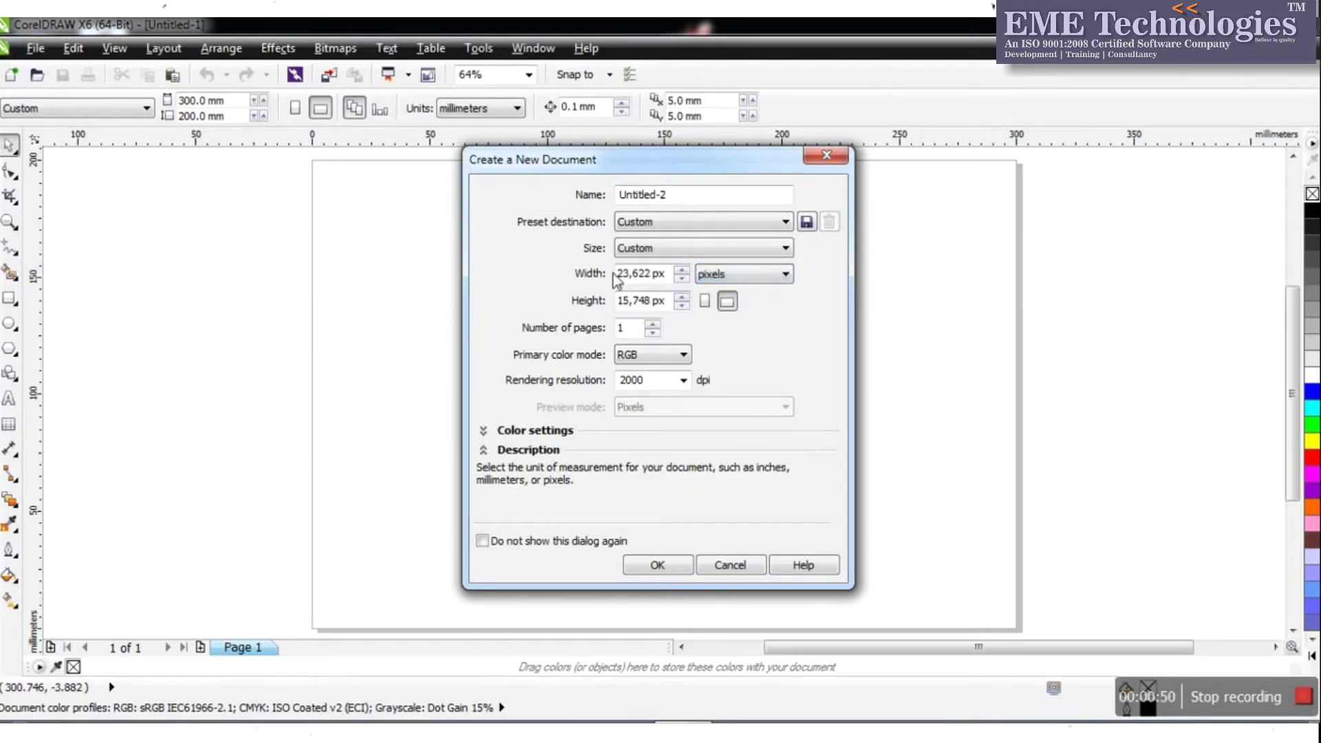
{"action": "left_click", "coordinate": [780, 273]}
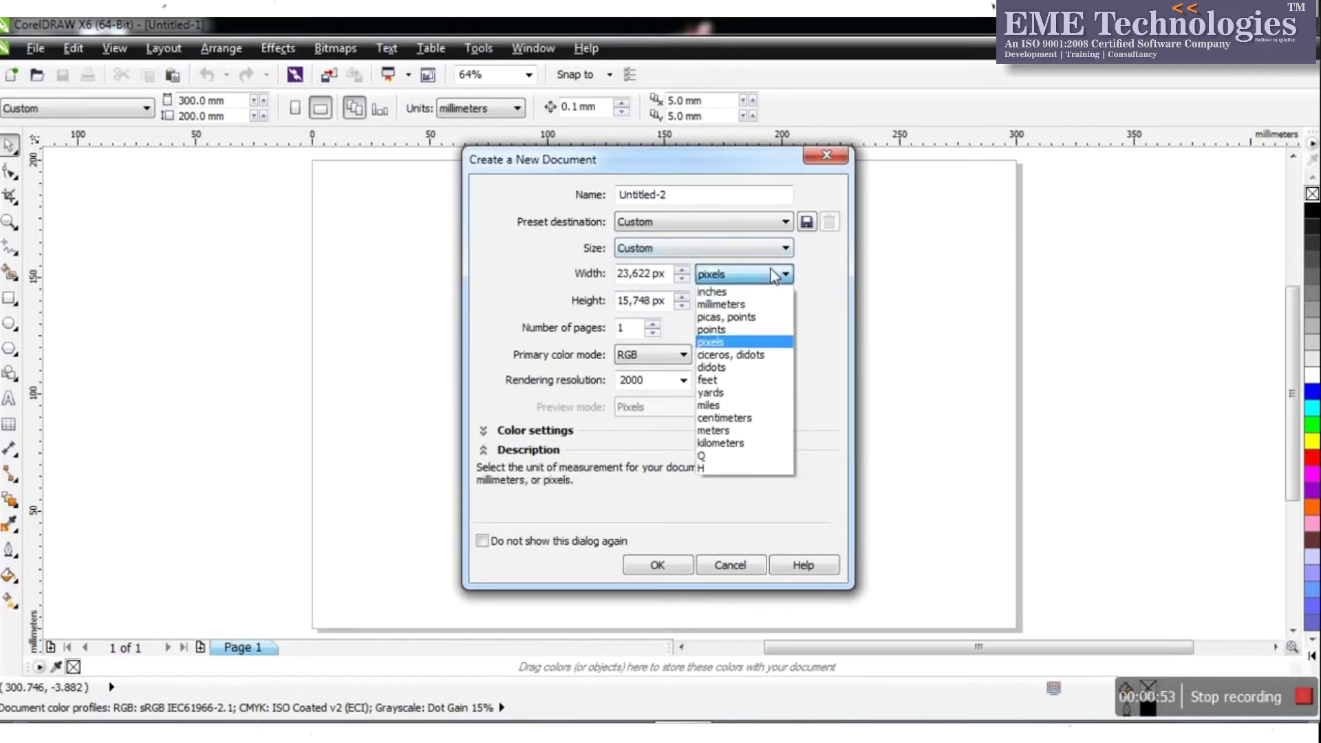
{"action": "left_click", "coordinate": [729, 383]}
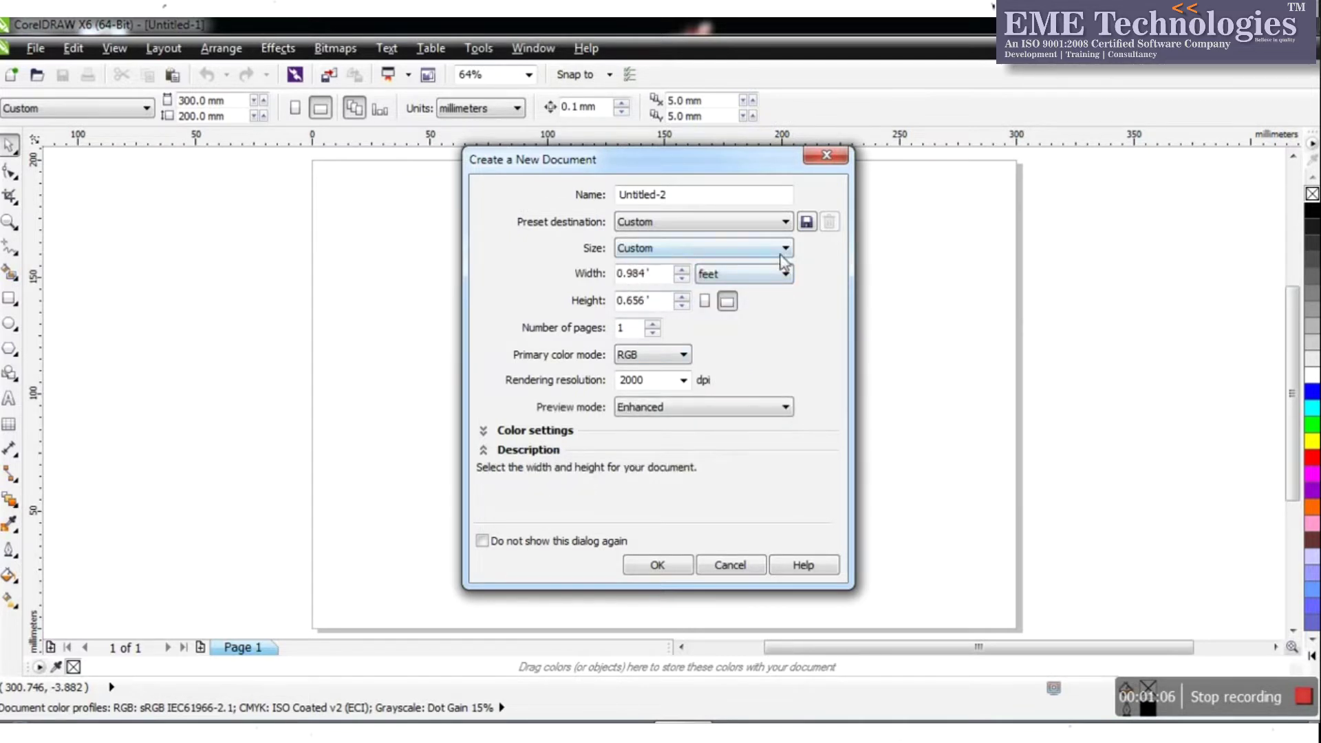
{"action": "left_click", "coordinate": [780, 274]}
{"action": "left_click", "coordinate": [728, 300]}
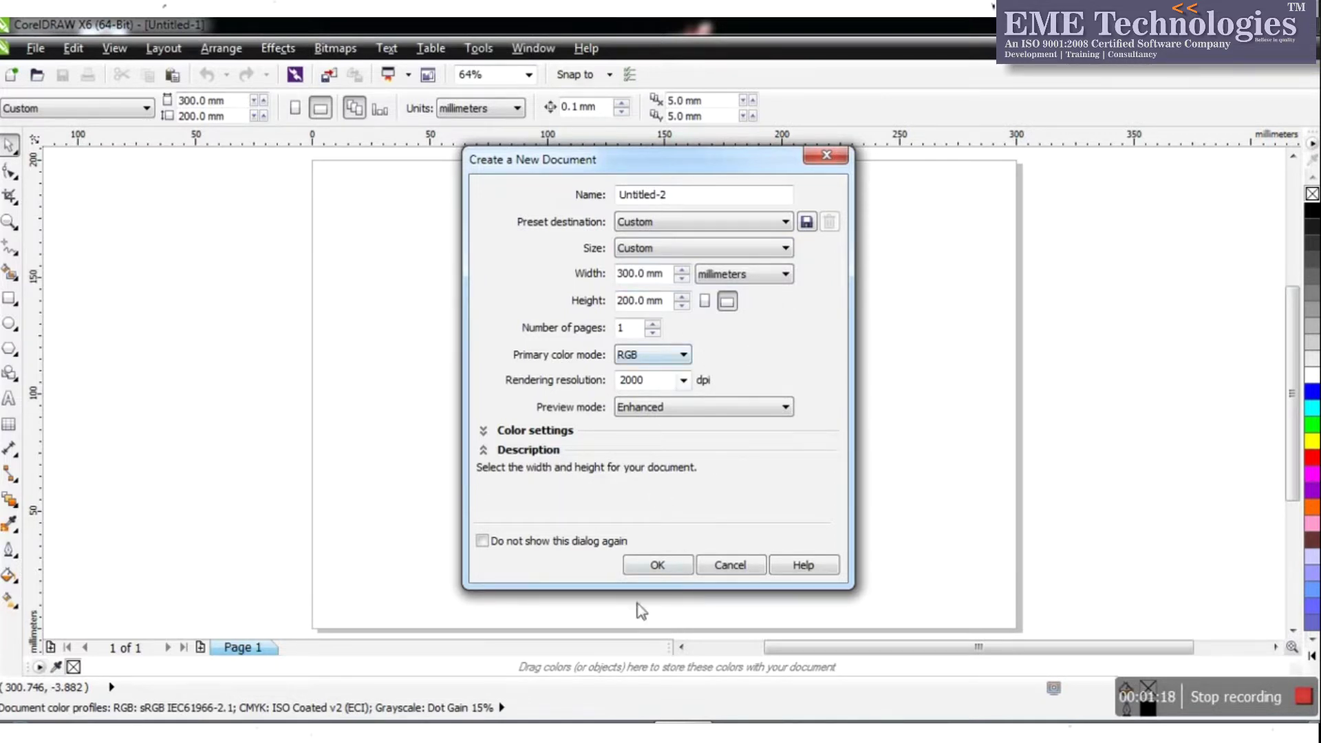
{"action": "left_click", "coordinate": [657, 565]}
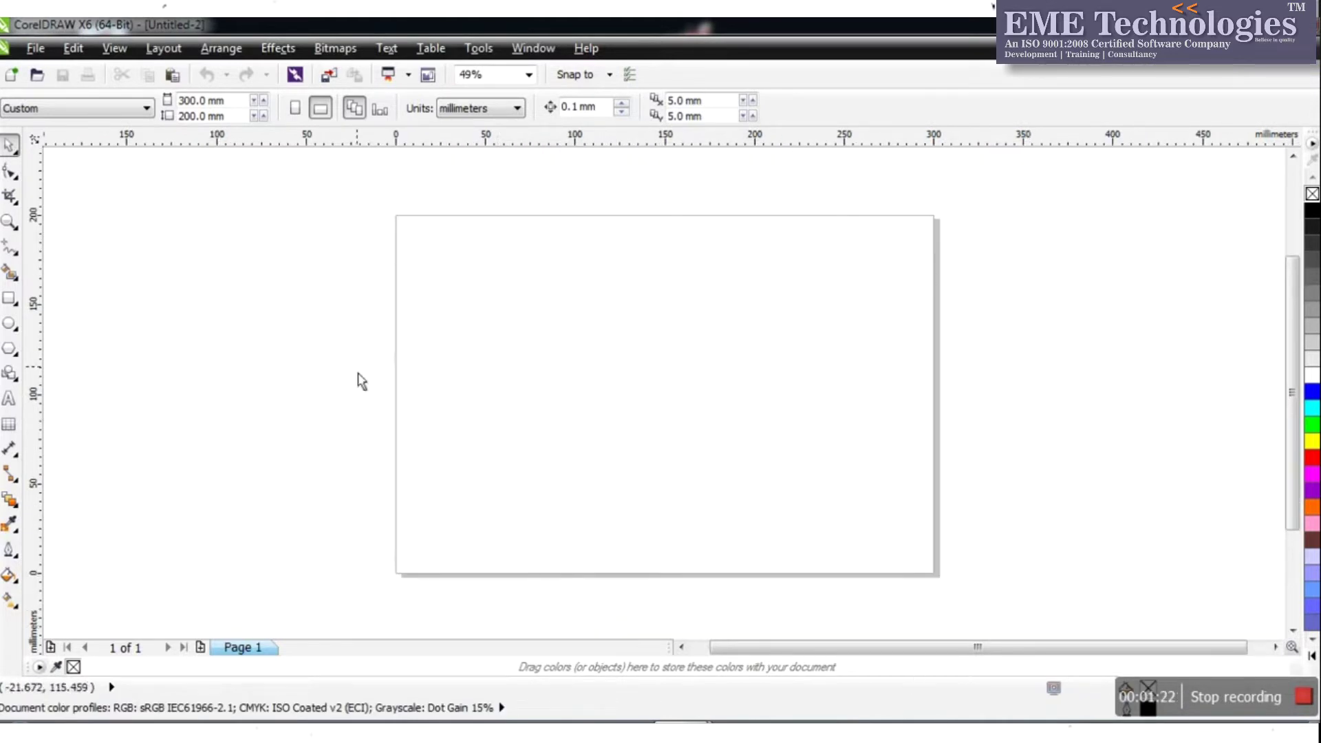
Zoom in on the blank page, and fit the view to the page height
{"action": "left_click", "coordinate": [9, 222]}
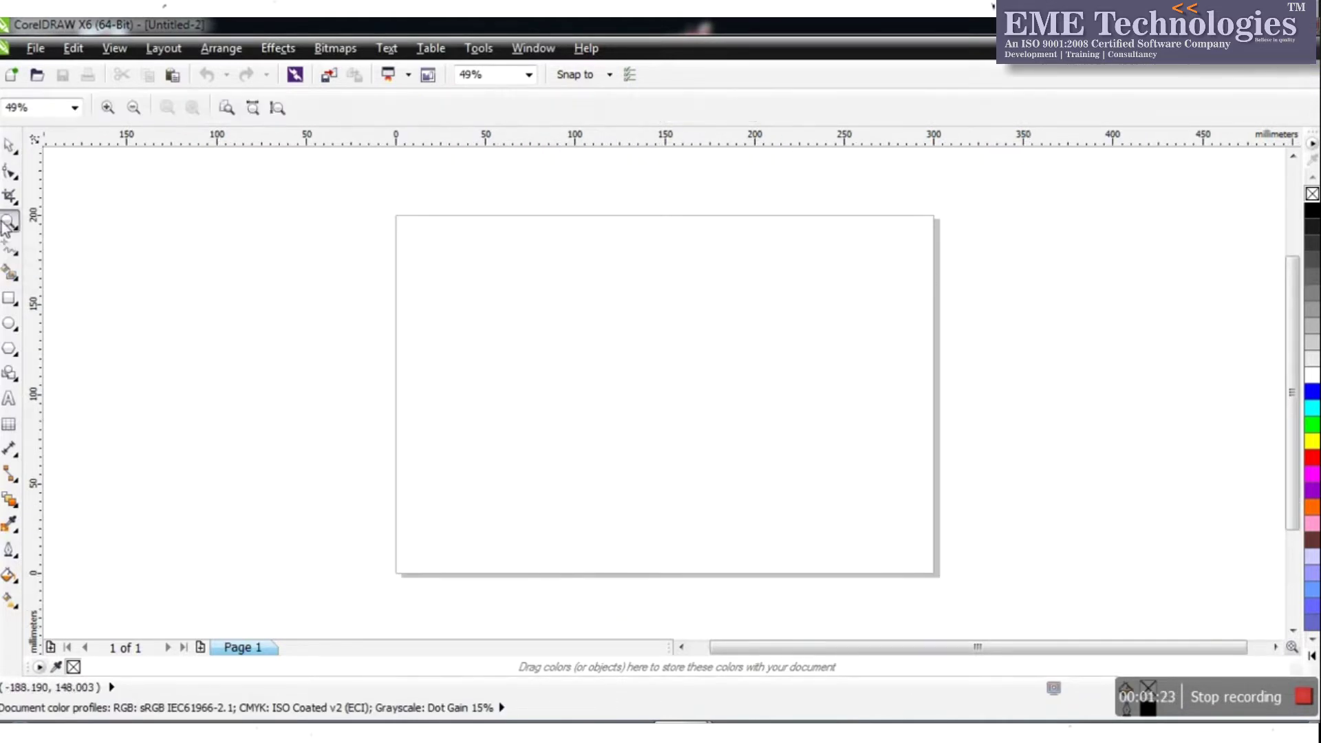
{"action": "left_click", "coordinate": [618, 306]}
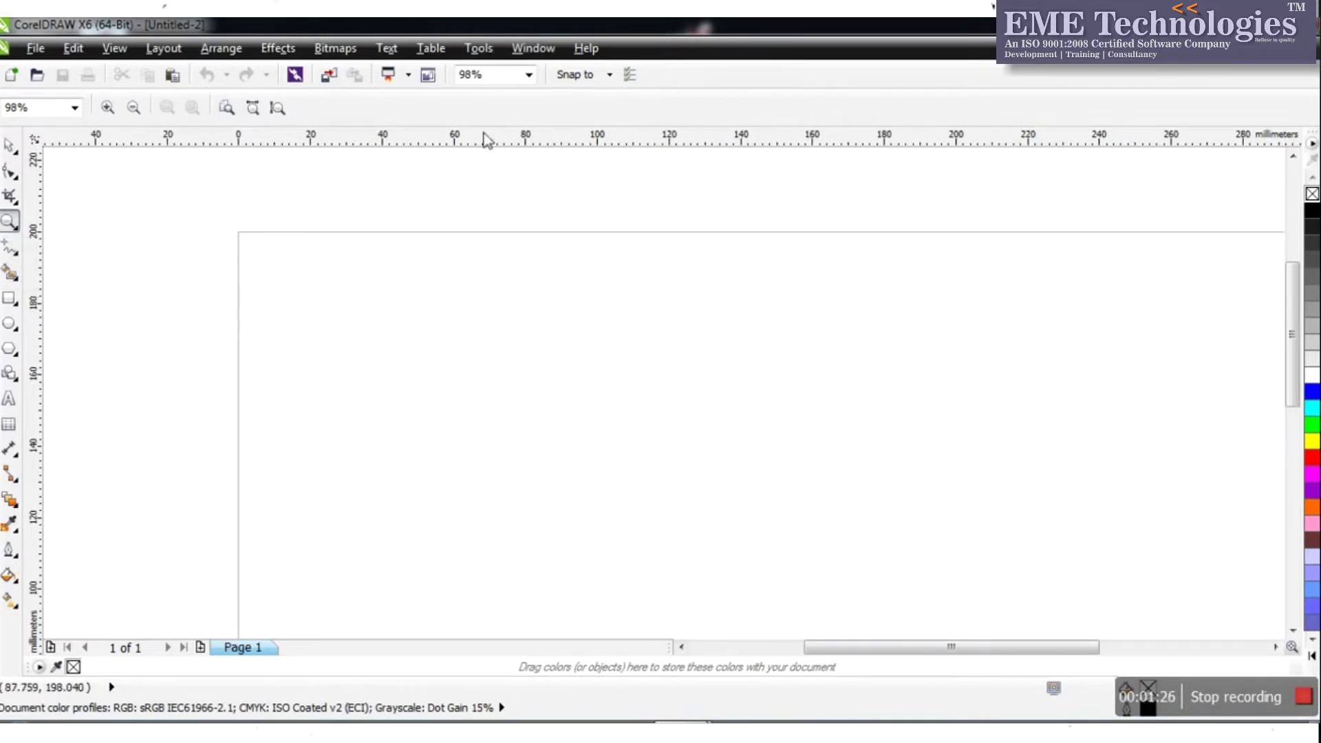
{"action": "left_click", "coordinate": [9, 146]}
{"action": "left_click", "coordinate": [528, 75]}
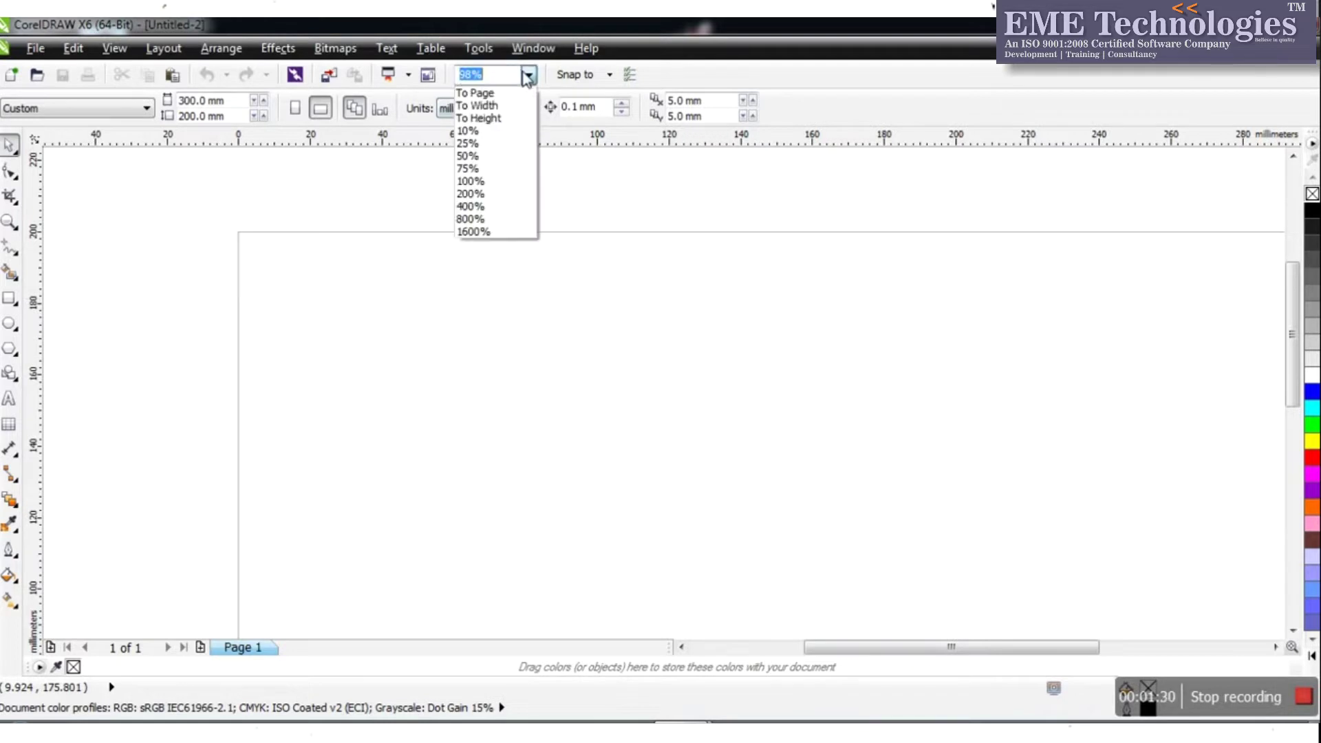
{"action": "left_click", "coordinate": [503, 122]}
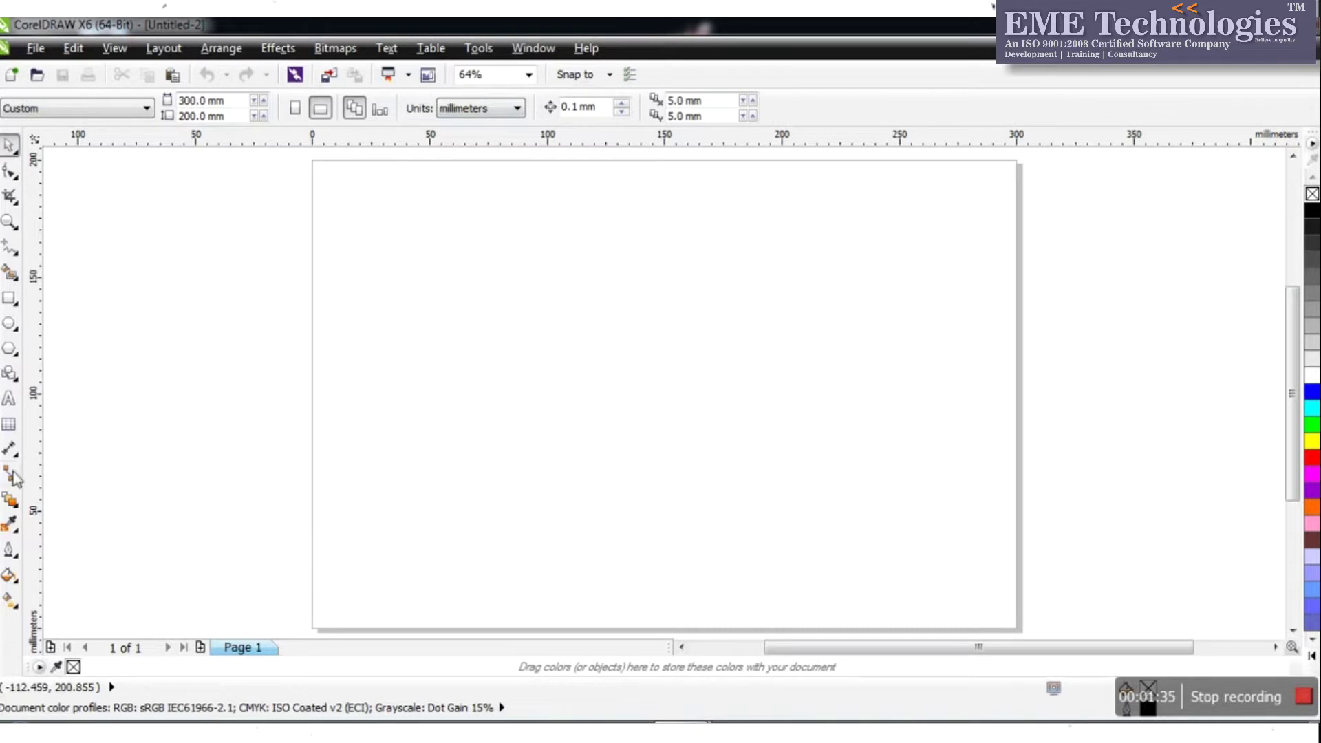
{"action": "left_click", "coordinate": [9, 525]}
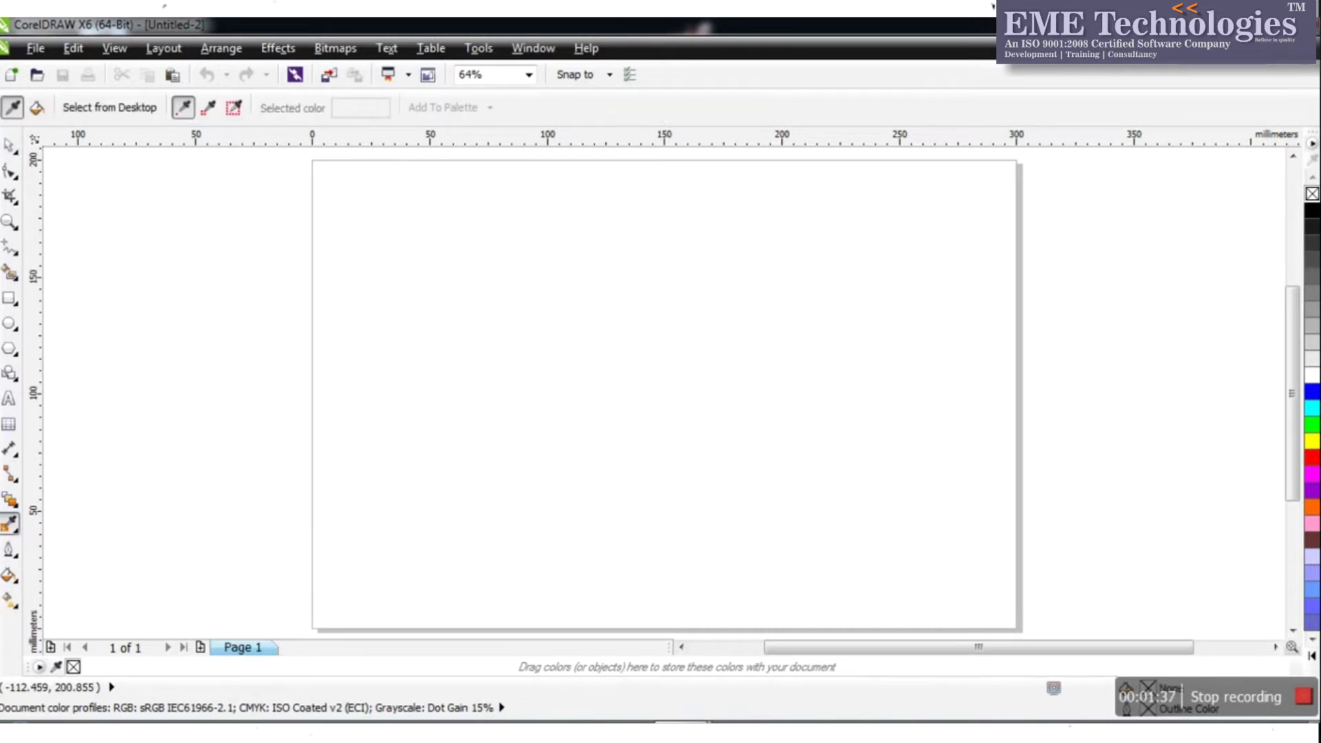
{"action": "left_click", "coordinate": [9, 146]}
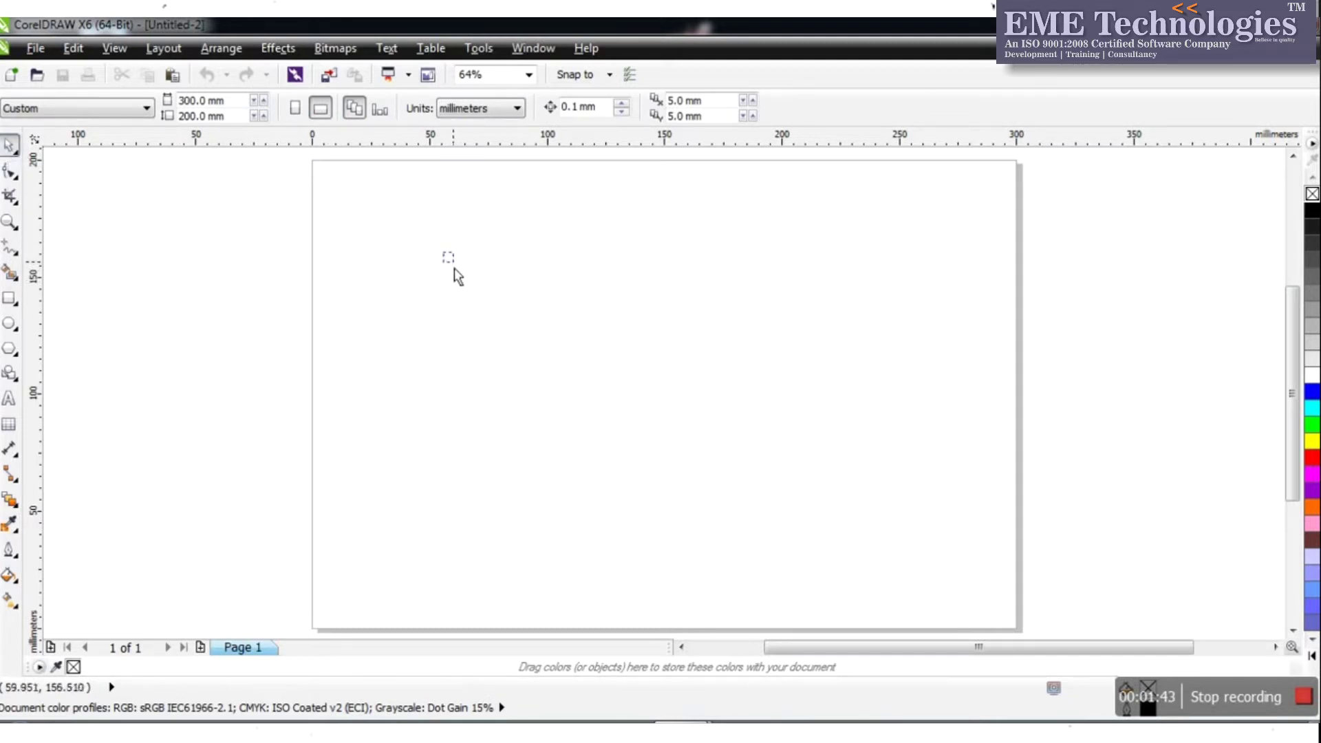
{"action": "left_click_drag", "start_coordinate": [501, 289], "coordinate": [539, 305]}
{"action": "left_click", "coordinate": [16, 178]}
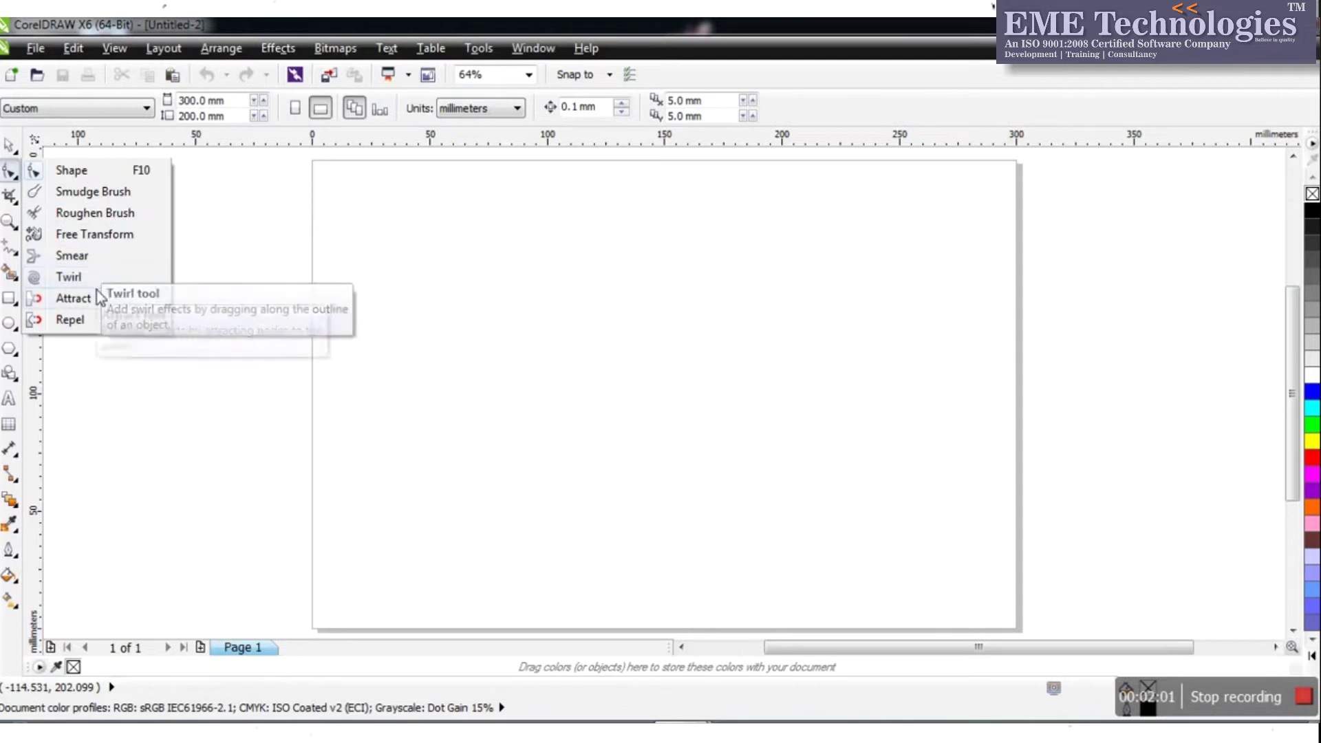
{"action": "left_click", "coordinate": [13, 200]}
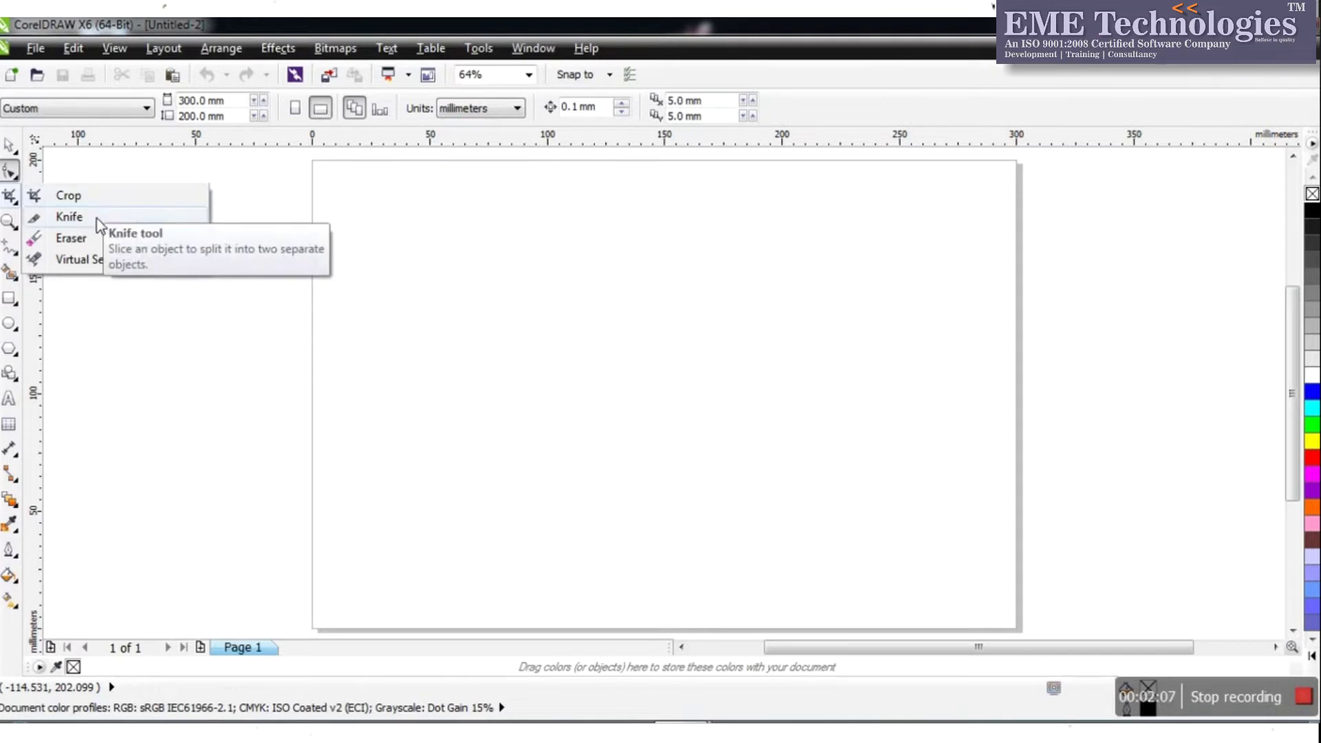
{"action": "left_click", "coordinate": [10, 220]}
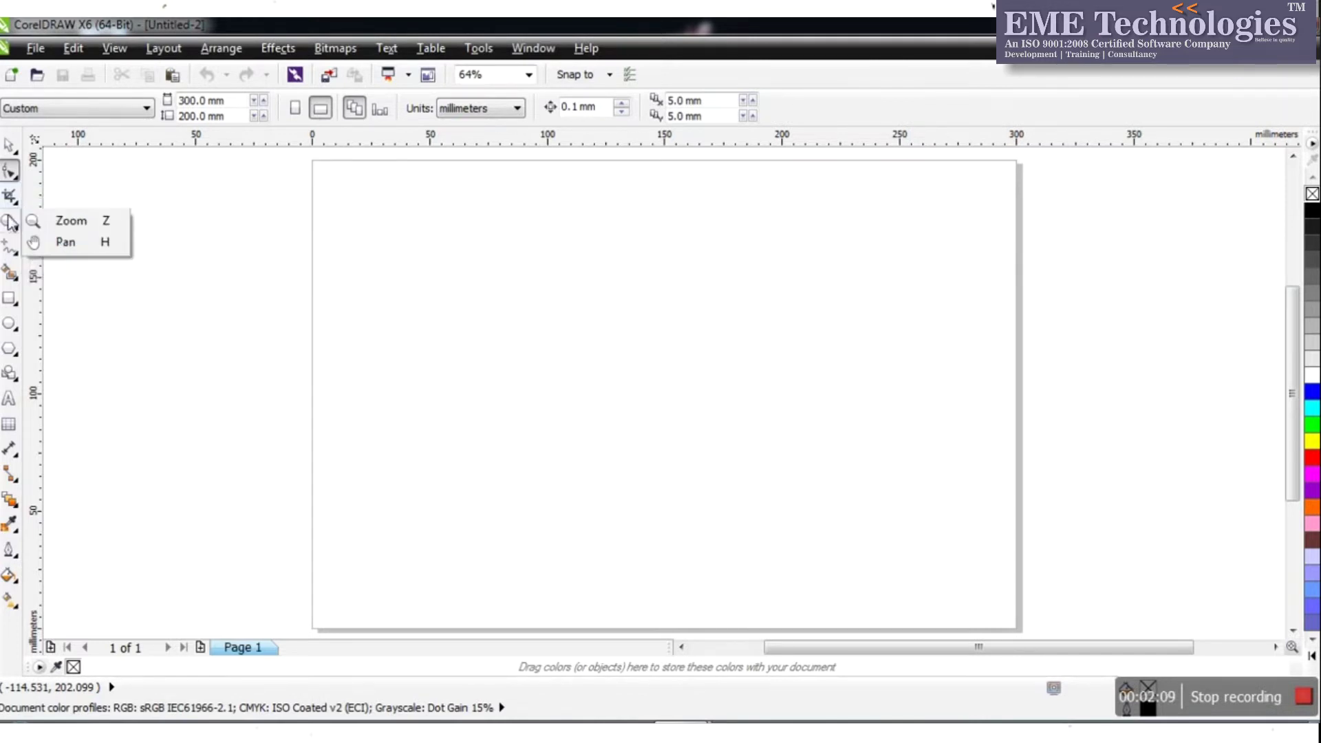
{"action": "left_click", "coordinate": [17, 251]}
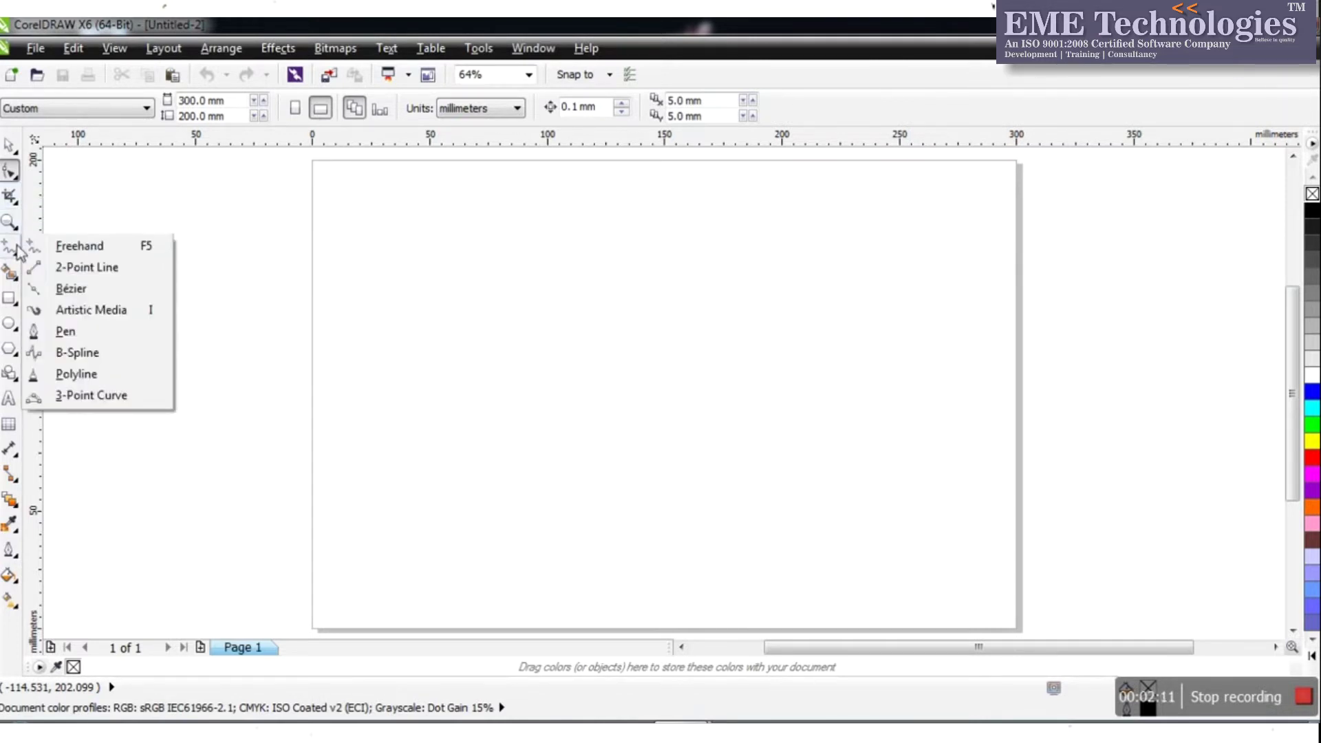
{"action": "left_click", "coordinate": [7, 275]}
{"action": "left_click", "coordinate": [10, 247]}
{"action": "left_click", "coordinate": [8, 270]}
Draw a rectangle about 172 mm wide and 100 mm high near the middle of the page
{"action": "left_click", "coordinate": [9, 297]}
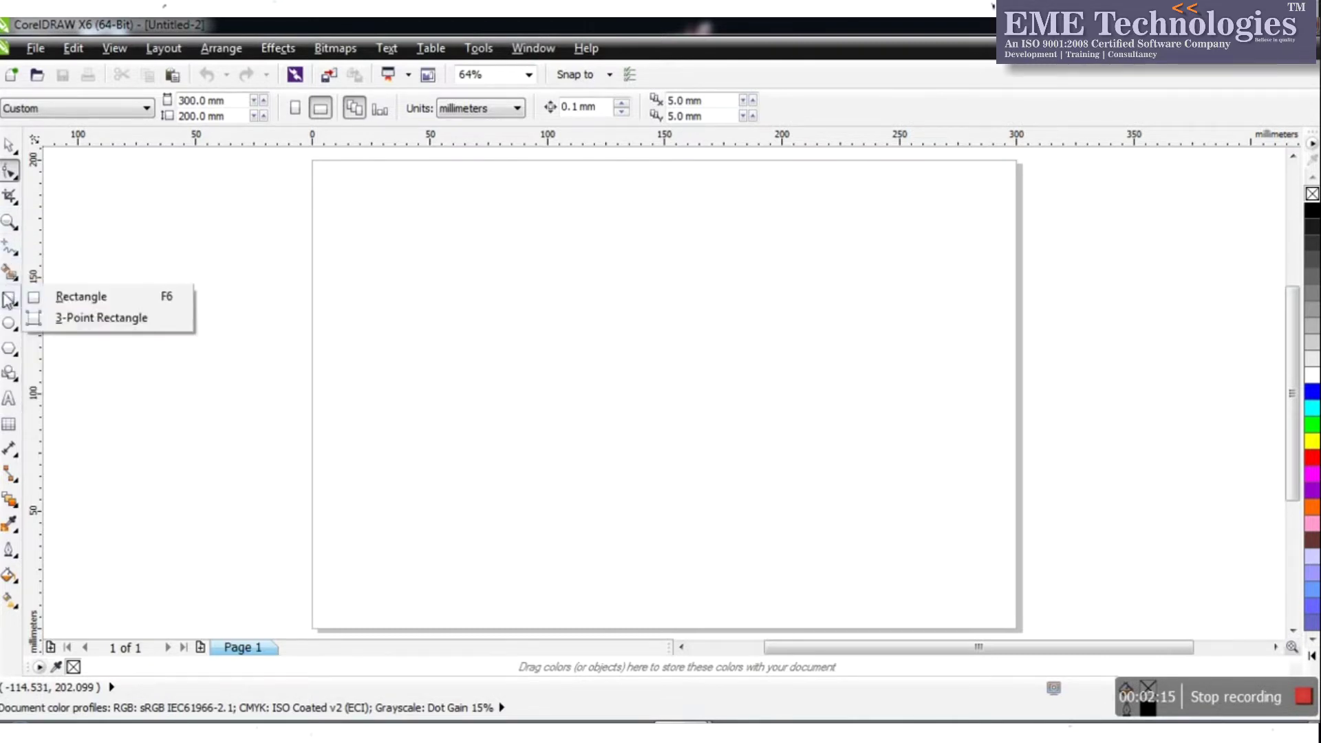
{"action": "left_click", "coordinate": [76, 295]}
{"action": "left_click_drag", "start_coordinate": [435, 267], "coordinate": [848, 512]}
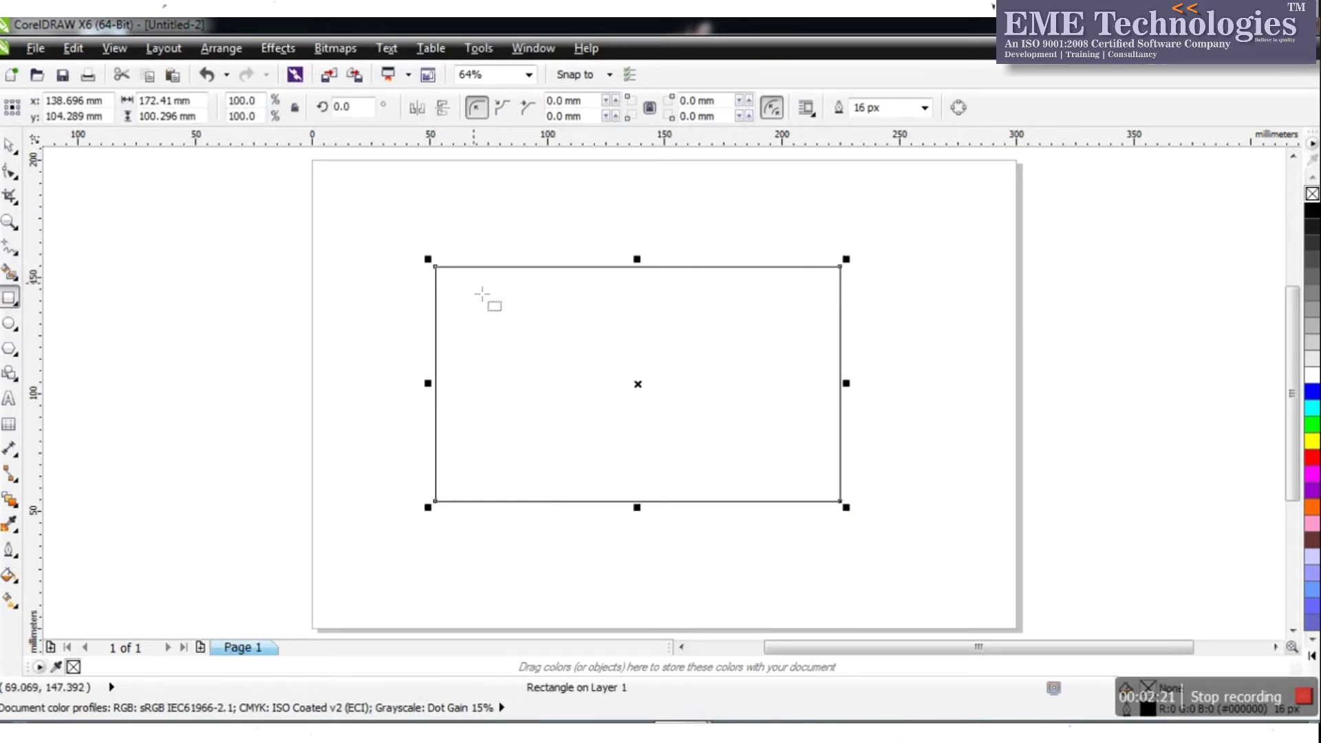
Round only the rectangle's upper-left corner to a radius of about 20 mm with the Shape tool
{"action": "left_click", "coordinate": [10, 172]}
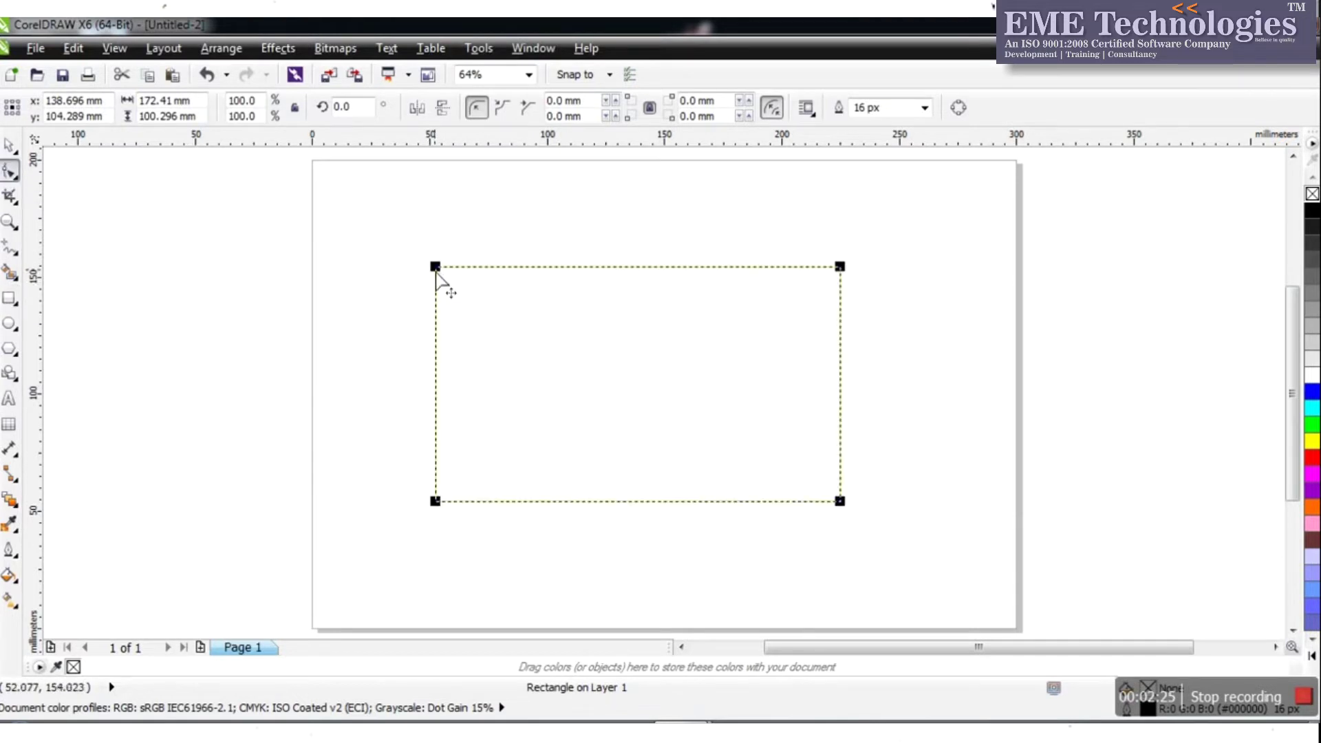
{"action": "left_click", "coordinate": [435, 268]}
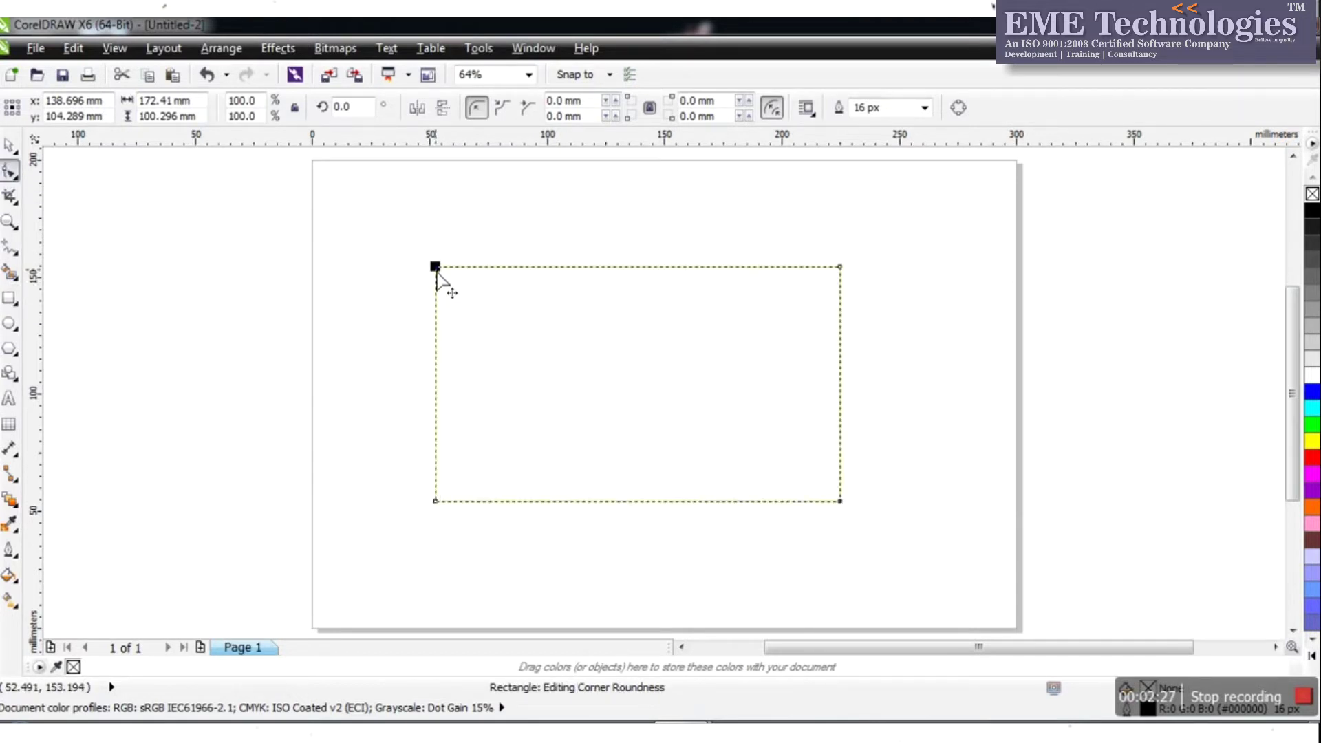
{"action": "left_click", "coordinate": [9, 222]}
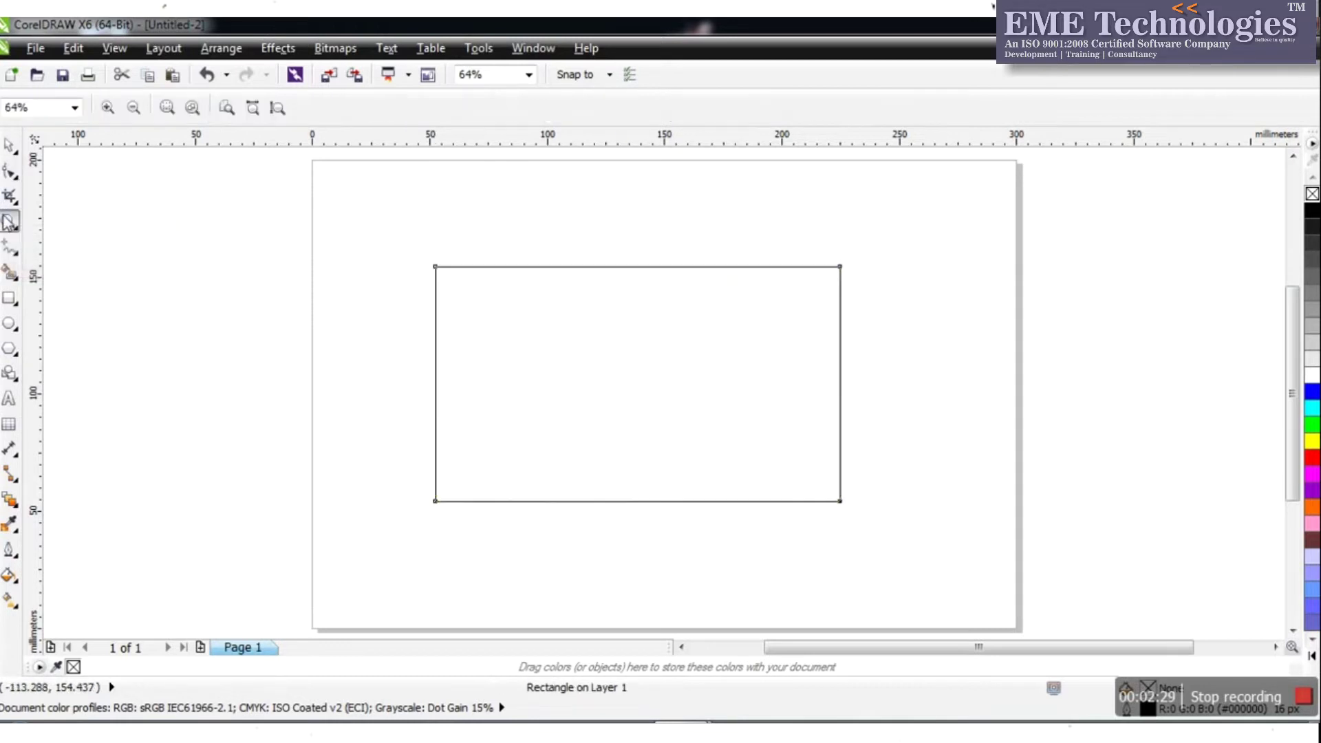
{"action": "left_click", "coordinate": [451, 284]}
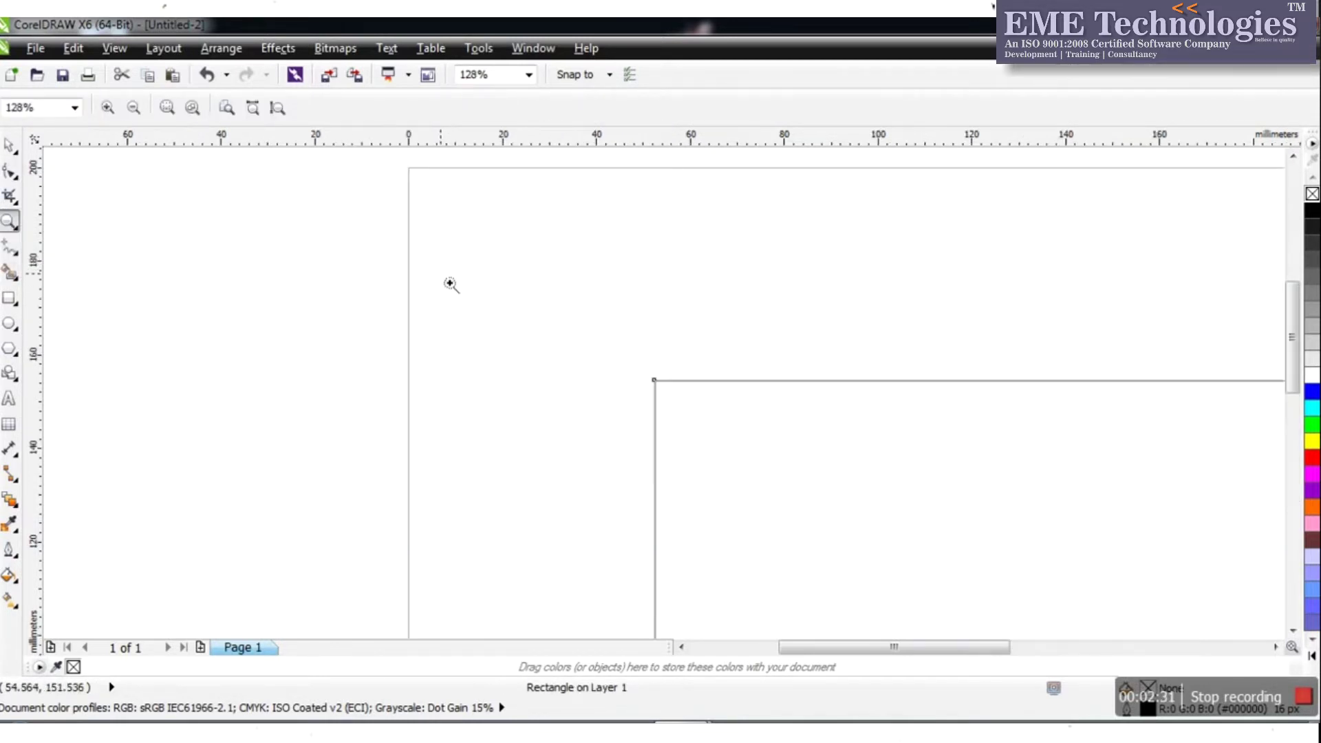
{"action": "left_click_drag", "start_coordinate": [814, 647], "coordinate": [849, 651]}
{"action": "left_click", "coordinate": [9, 172]}
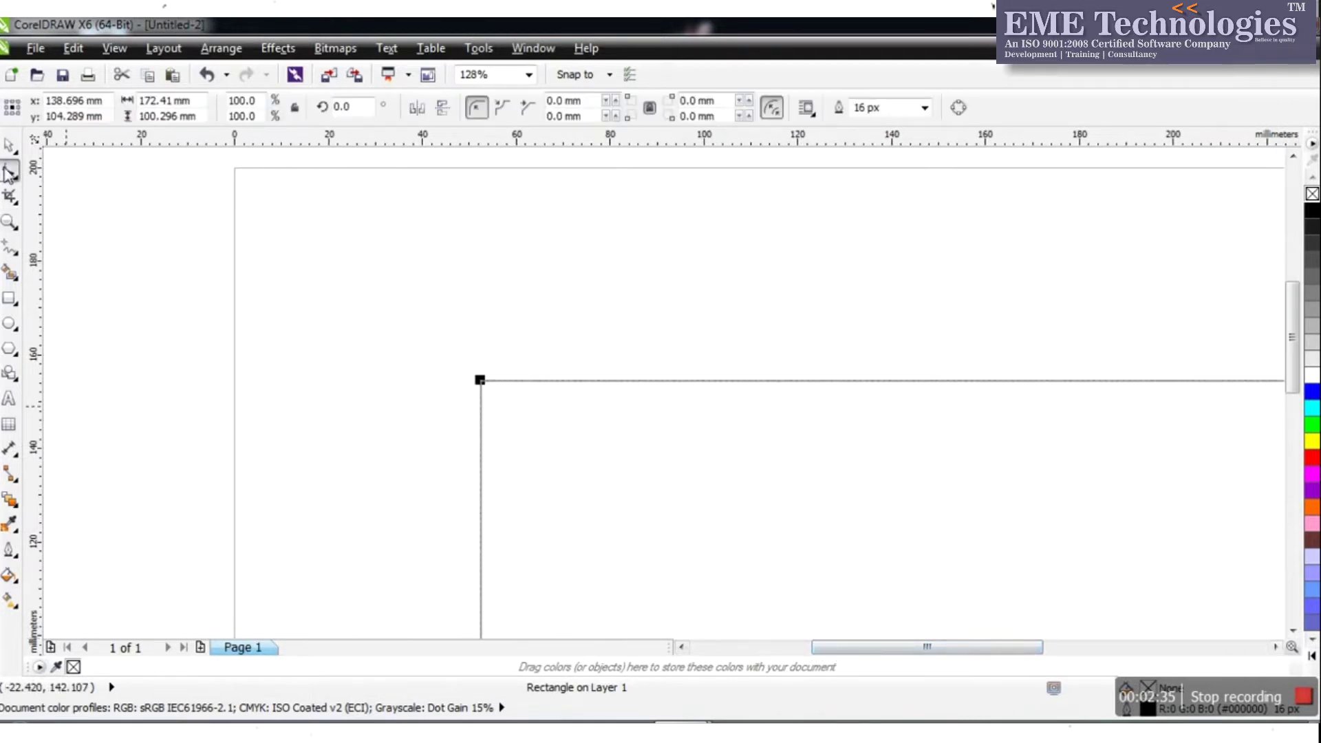
{"action": "left_click", "coordinate": [481, 386]}
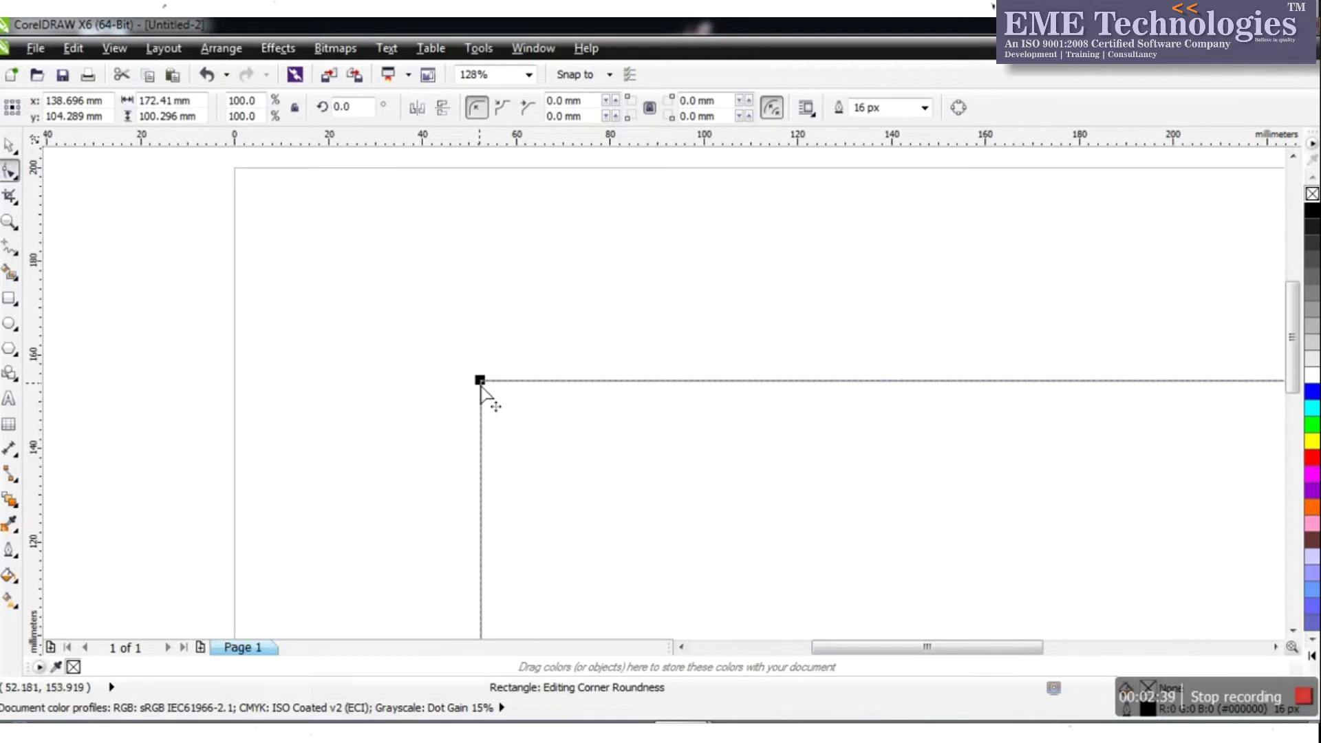
{"action": "left_click_drag", "start_coordinate": [481, 383], "coordinate": [513, 486]}
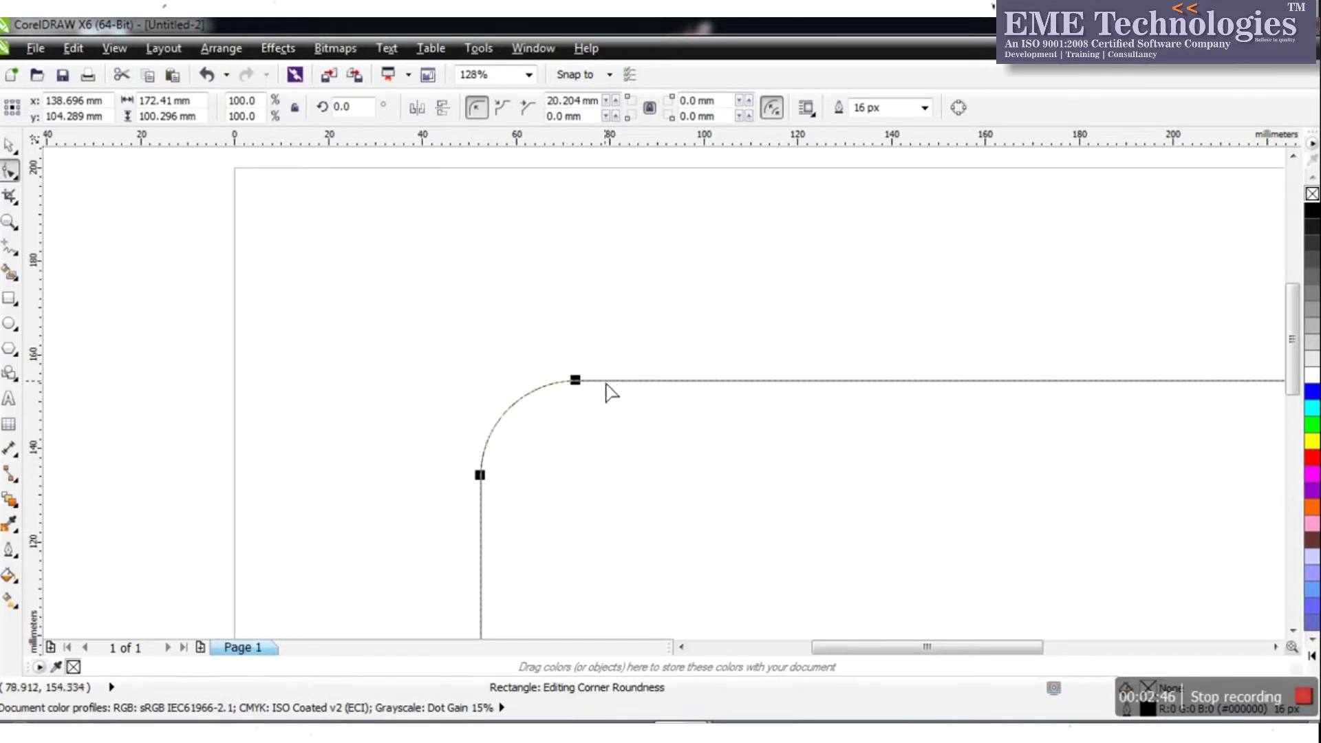
Enlarge the upper-left corner's radius to about 25 mm and round the other three corners to about 21 mm with the Shape tool
{"action": "left_click", "coordinate": [14, 176]}
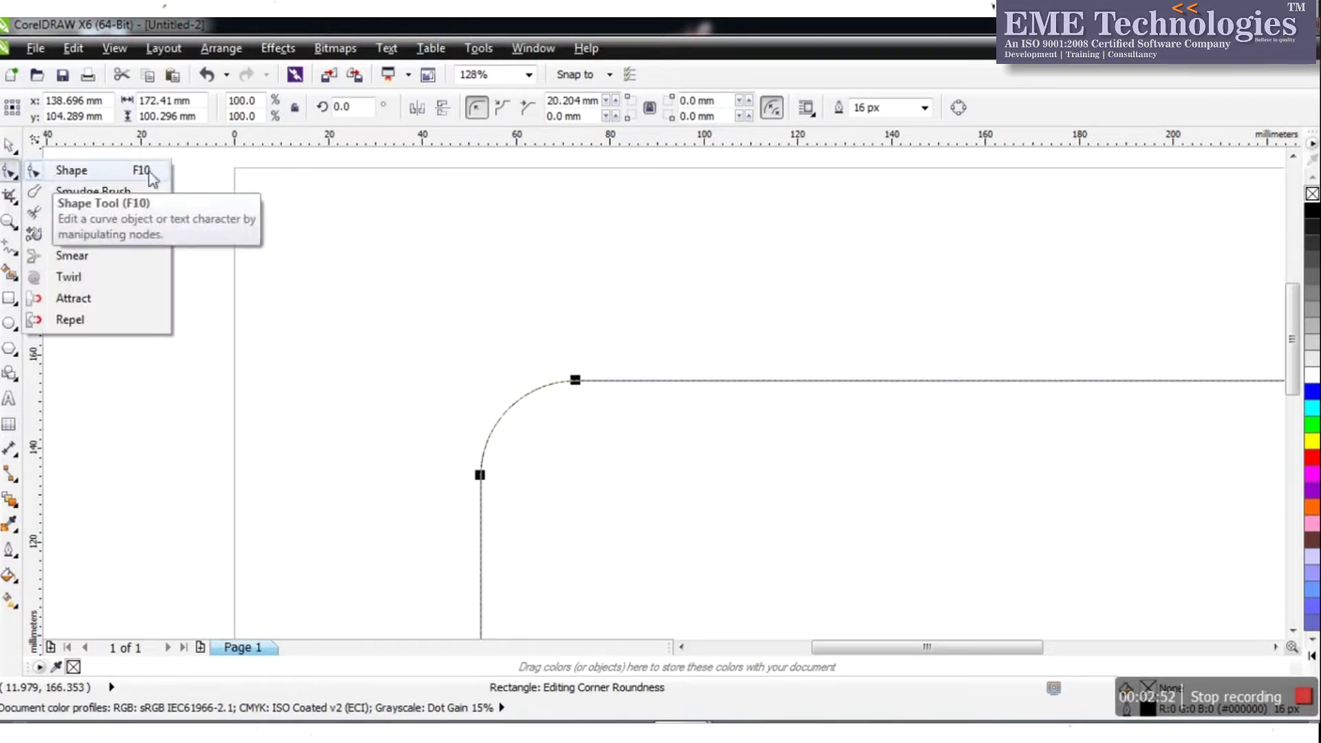
{"action": "left_click", "coordinate": [481, 476]}
{"action": "left_click_drag", "start_coordinate": [481, 480], "coordinate": [536, 511]}
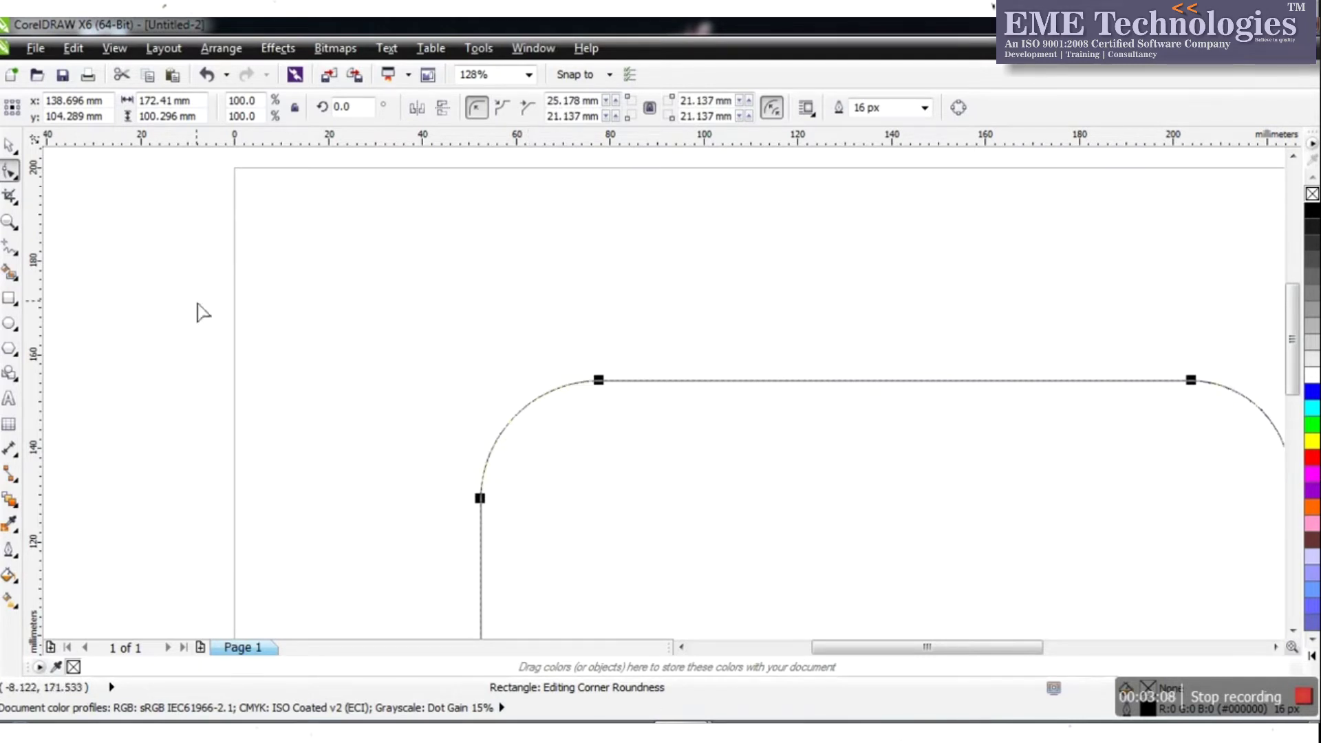
Move the rounded rectangle towards the page's upper-left corner, with its centre at about x 95 mm, y 148 mm
{"action": "left_click", "coordinate": [9, 145]}
{"action": "left_click_drag", "start_coordinate": [889, 626], "coordinate": [681, 424]}
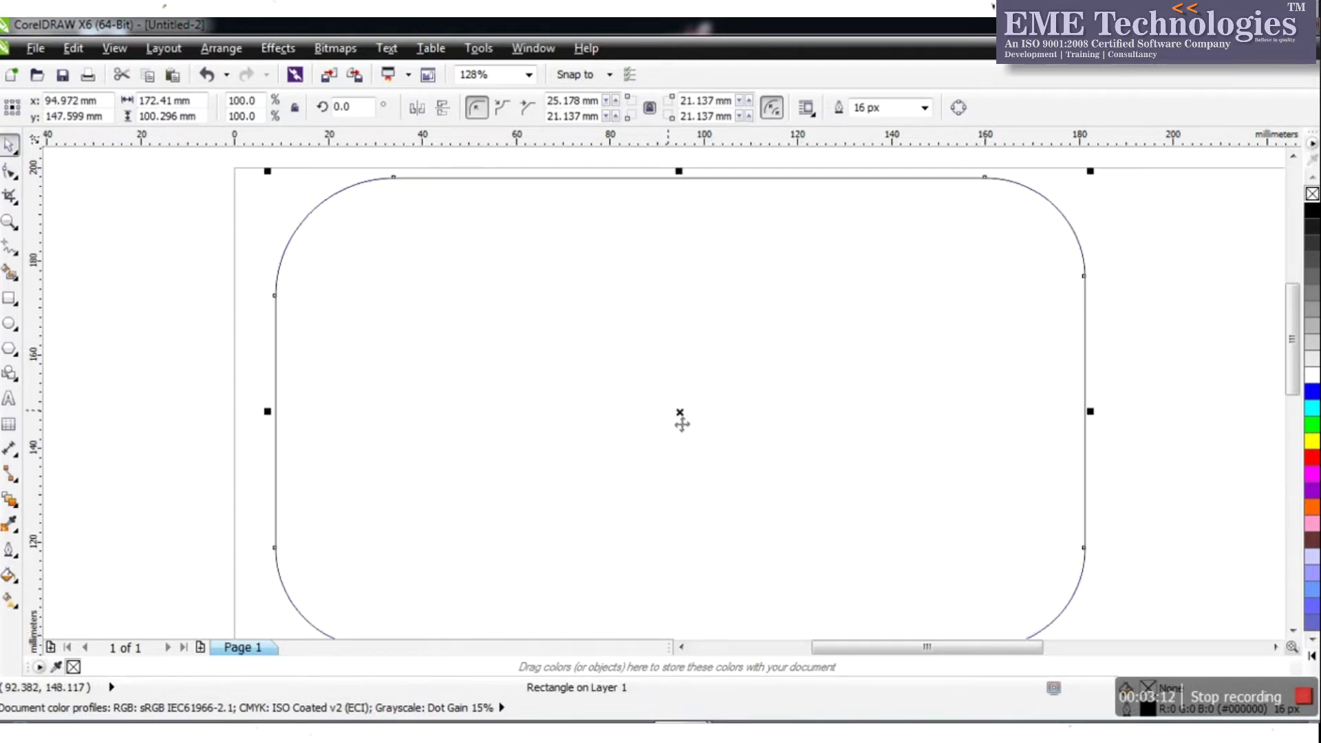
Try the scalloped and chamfered corner styles on the rectangle, and switch it back to round corners
{"action": "left_click", "coordinate": [502, 107]}
{"action": "left_click", "coordinate": [527, 107]}
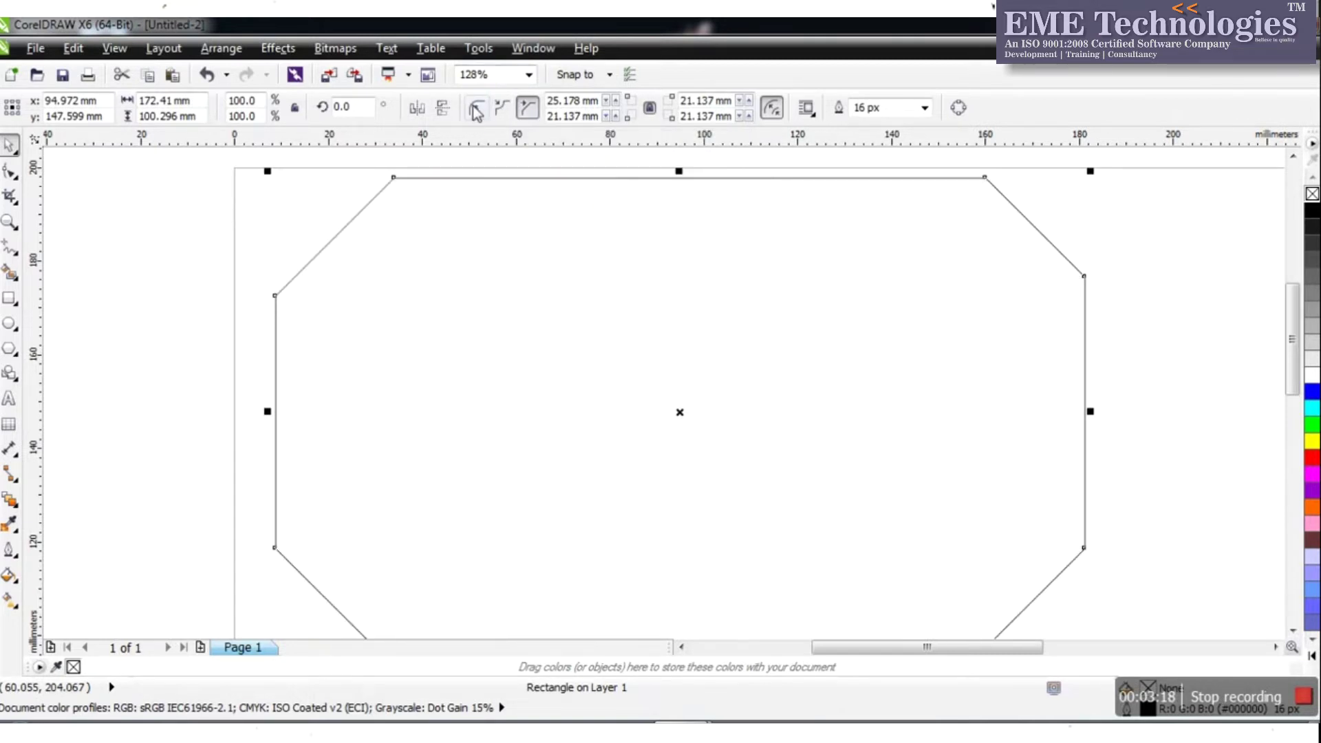
{"action": "left_click", "coordinate": [476, 108]}
{"action": "left_click", "coordinate": [503, 107]}
{"action": "left_click", "coordinate": [530, 108]}
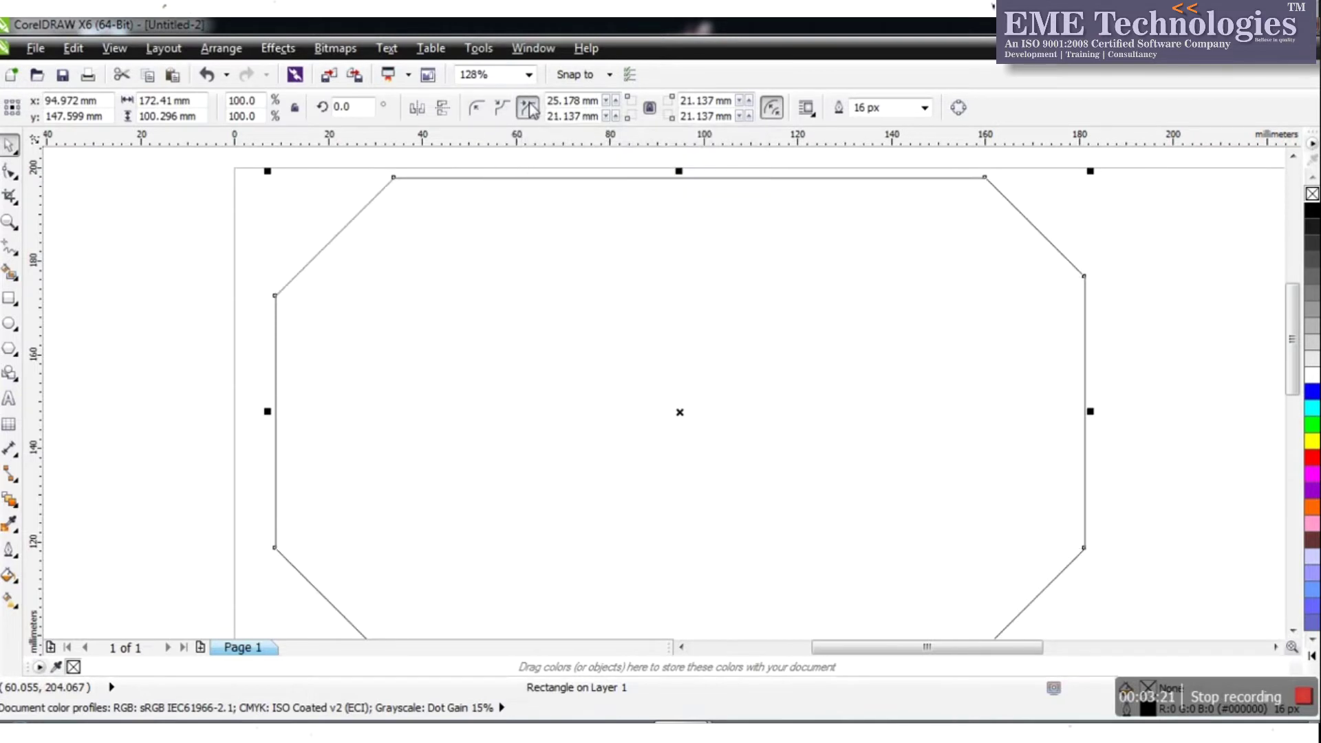
{"action": "left_click", "coordinate": [478, 108]}
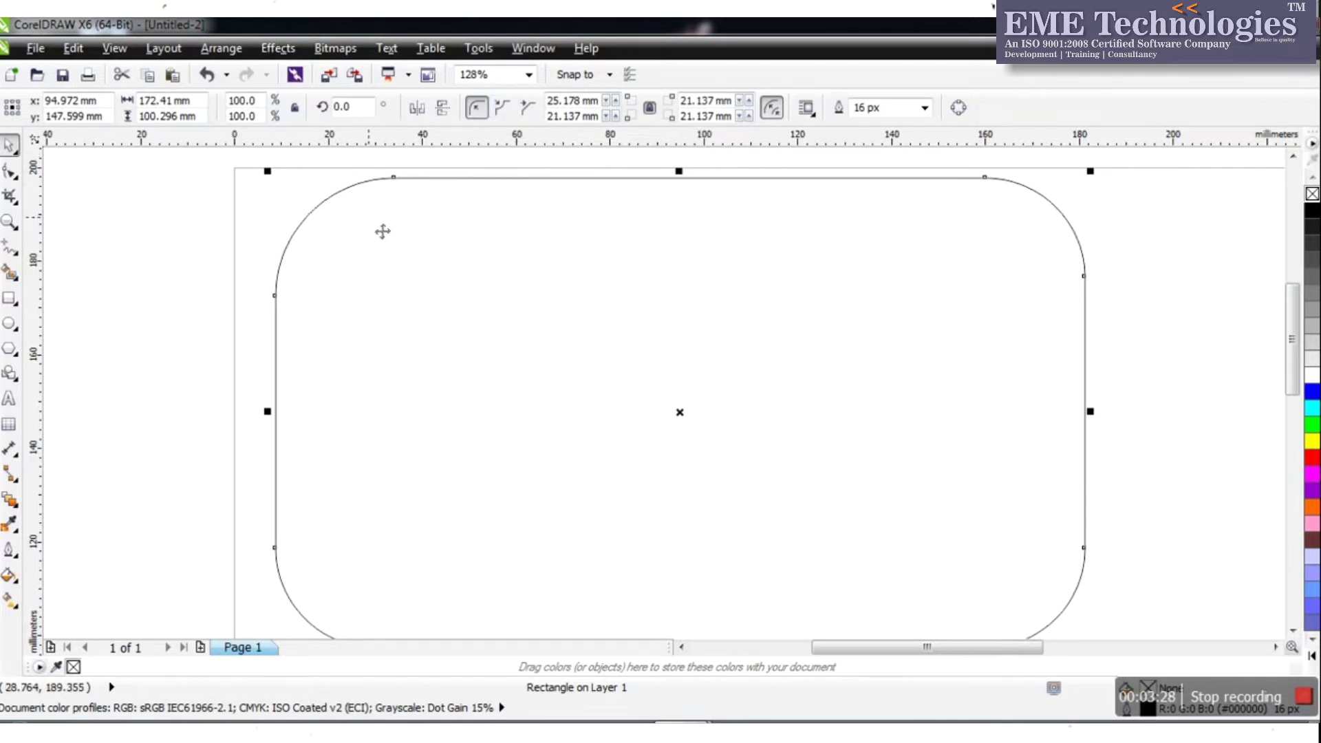
{"action": "left_click", "coordinate": [321, 232]}
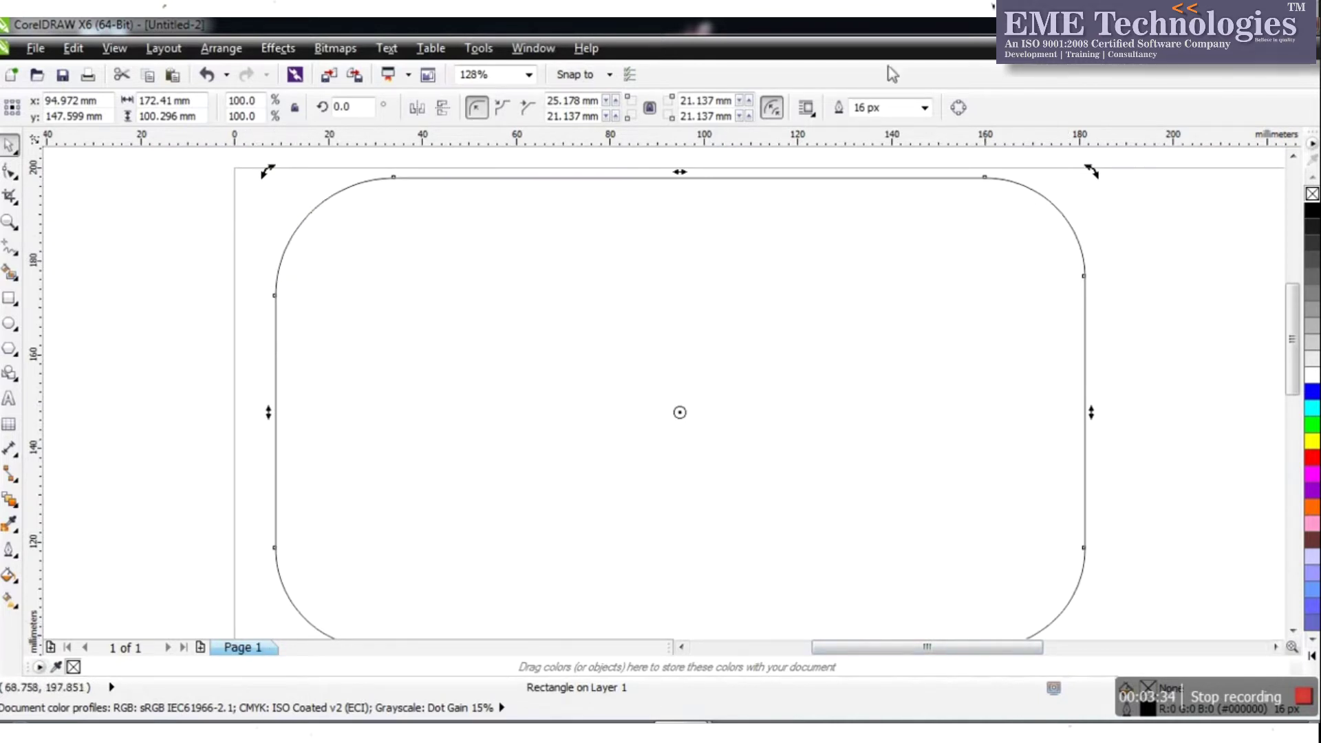
Thicken the rounded rectangle's outline, first to 20 px and finally to 25 px
{"action": "left_click", "coordinate": [923, 107]}
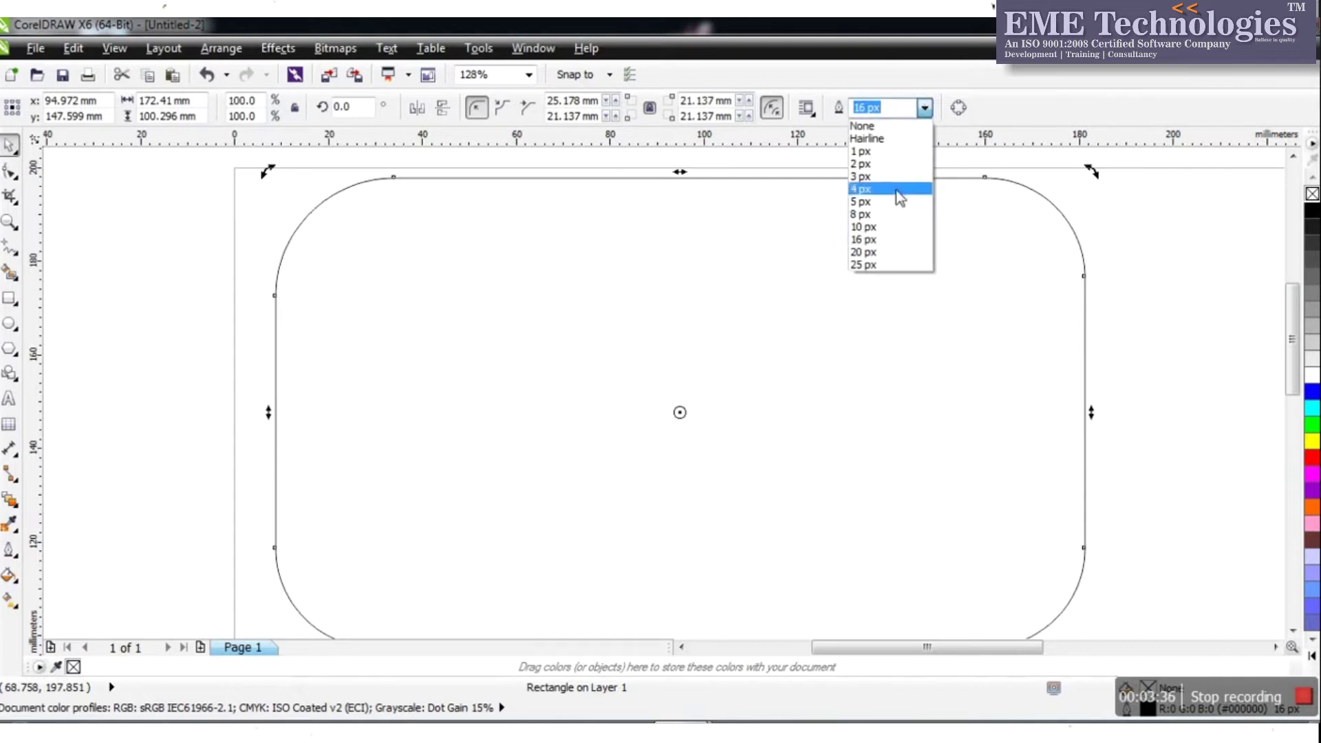
{"action": "left_click", "coordinate": [868, 252]}
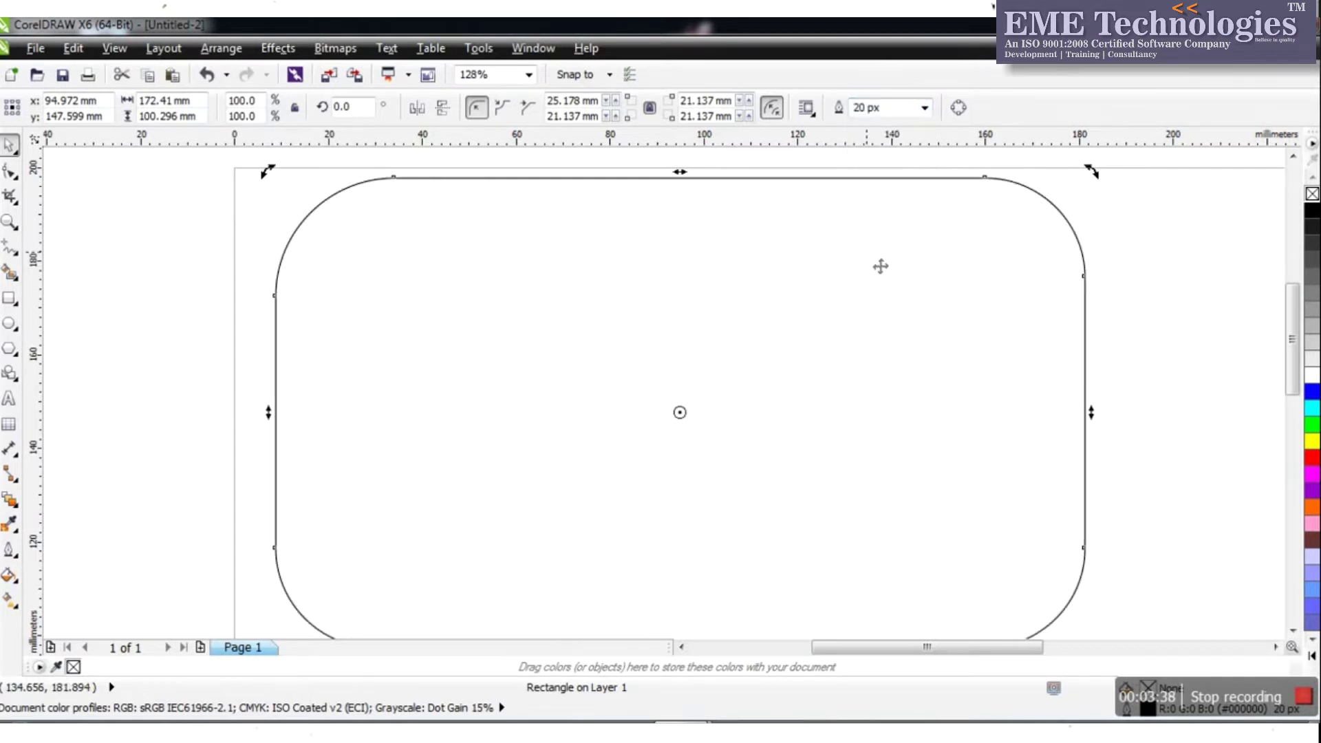
{"action": "left_click", "coordinate": [925, 108]}
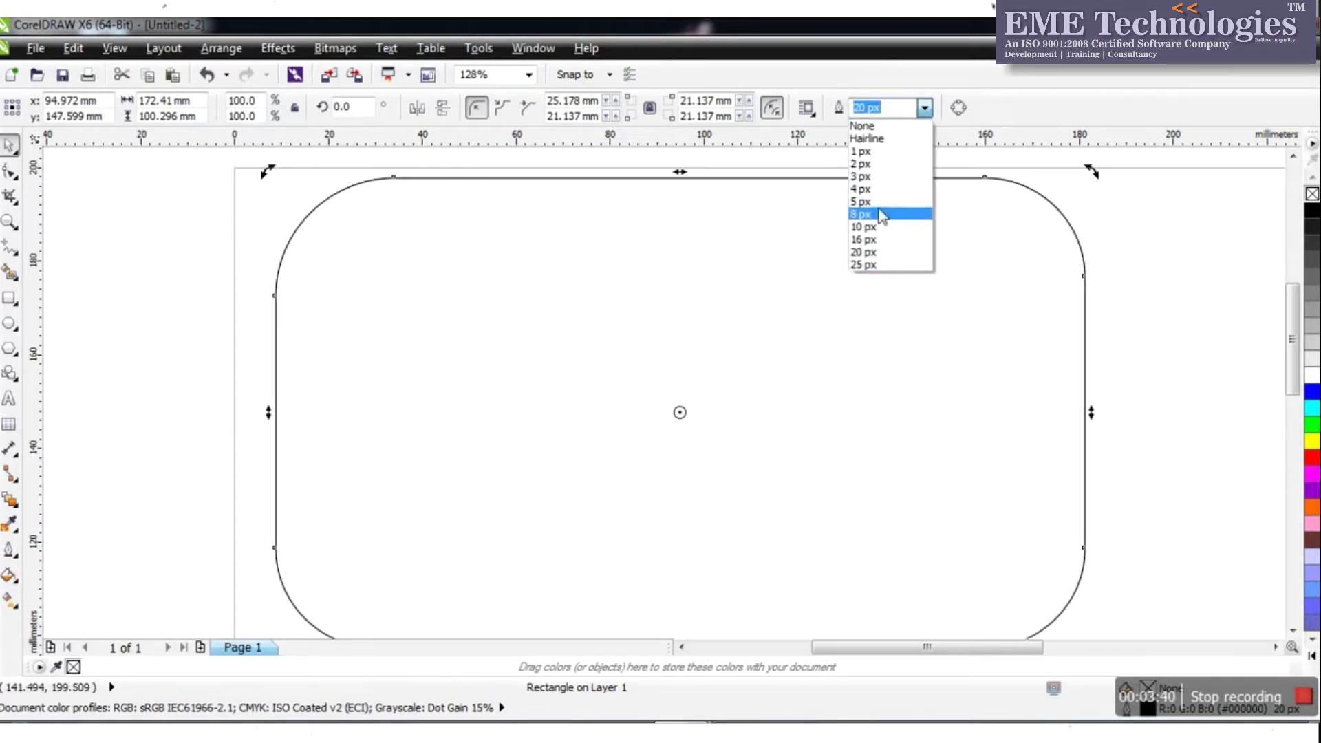
{"action": "left_click", "coordinate": [865, 265]}
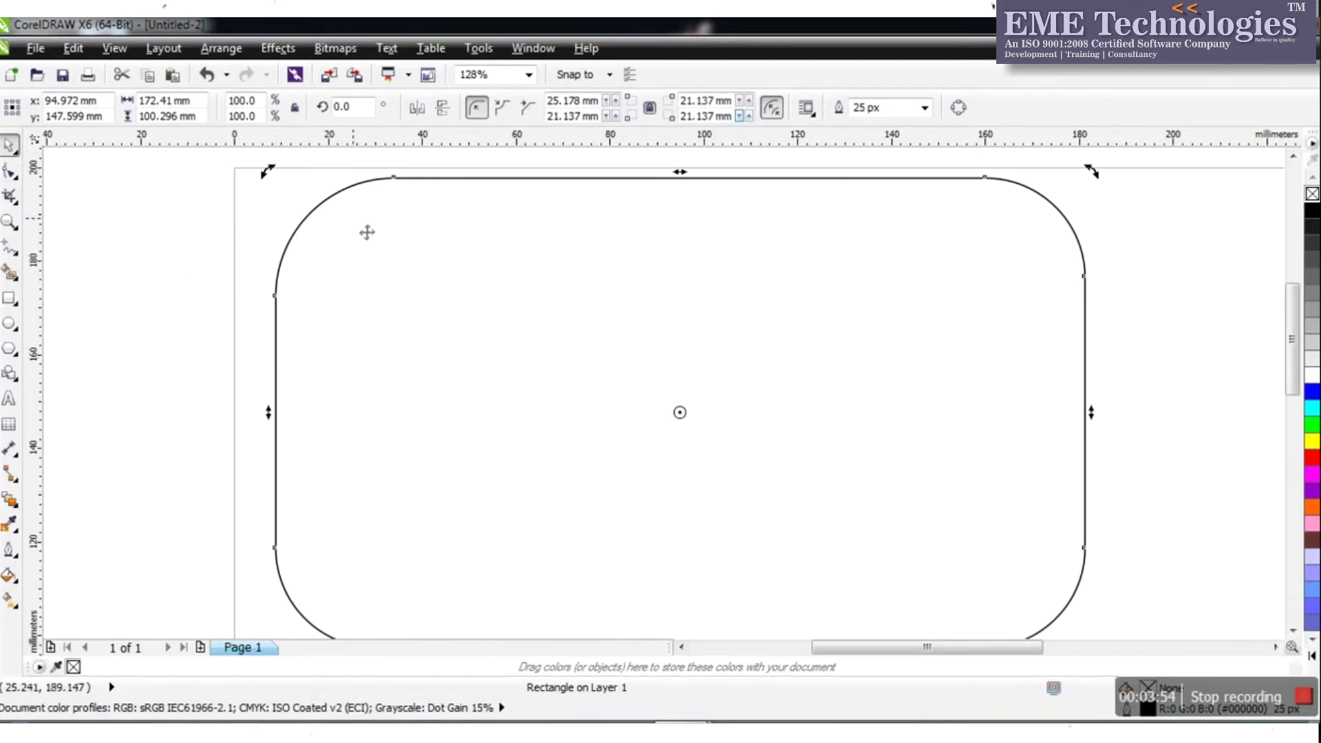
Convert the rounded rectangle to curves and lower its top edge by about 6 mm with the Shape tool
{"action": "left_click", "coordinate": [960, 109]}
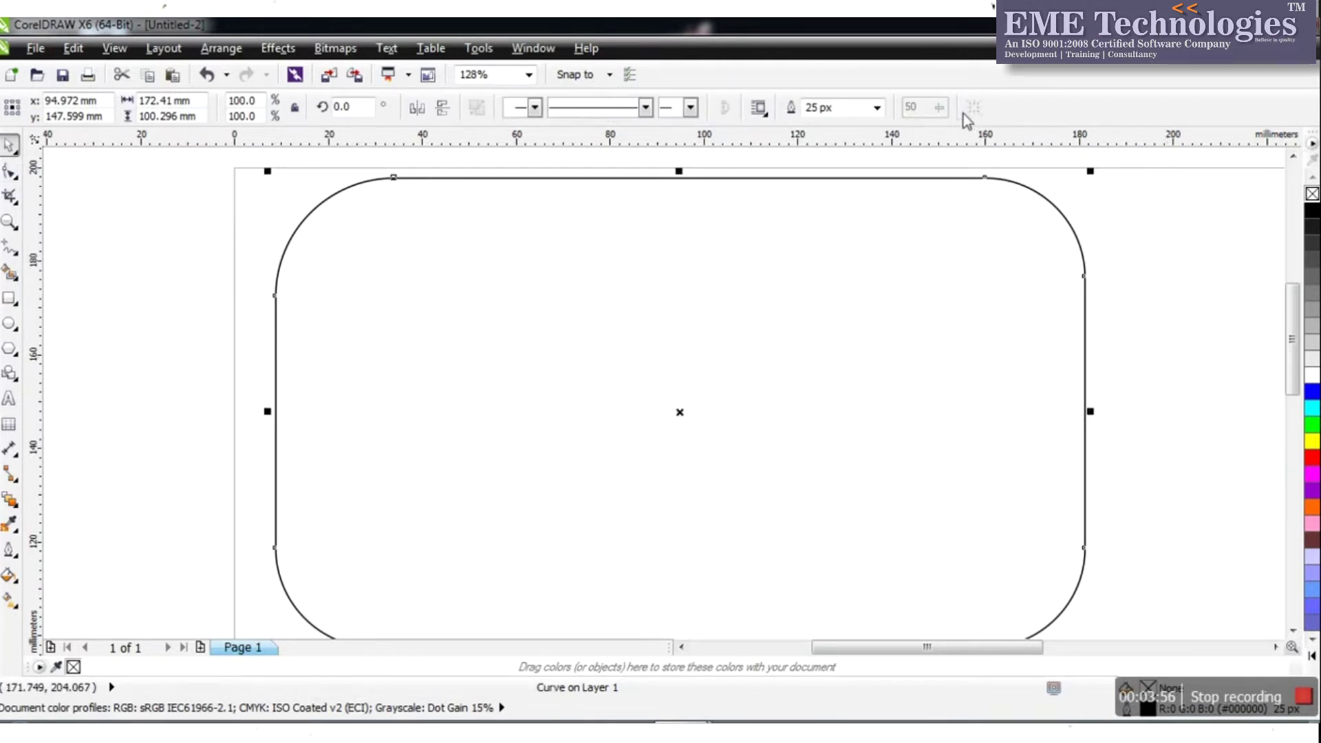
{"action": "left_click", "coordinate": [664, 189]}
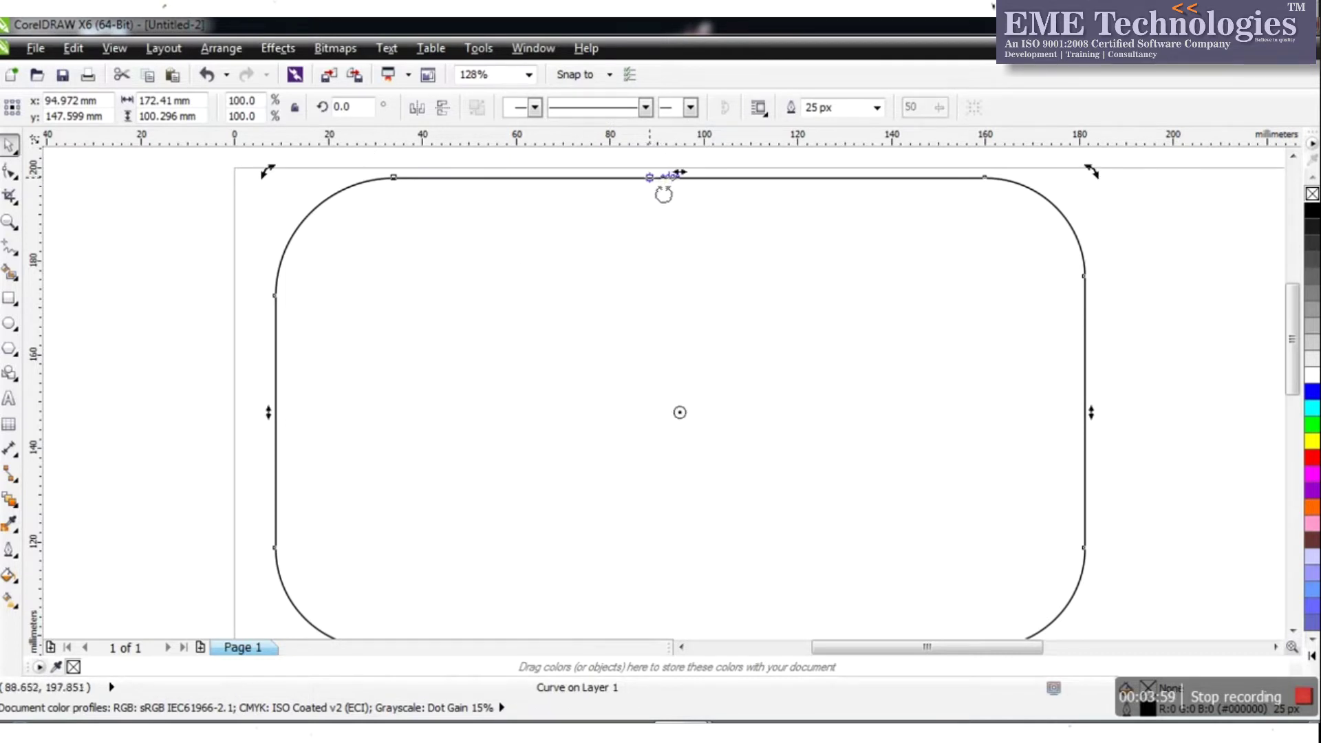
{"action": "left_click", "coordinate": [10, 171]}
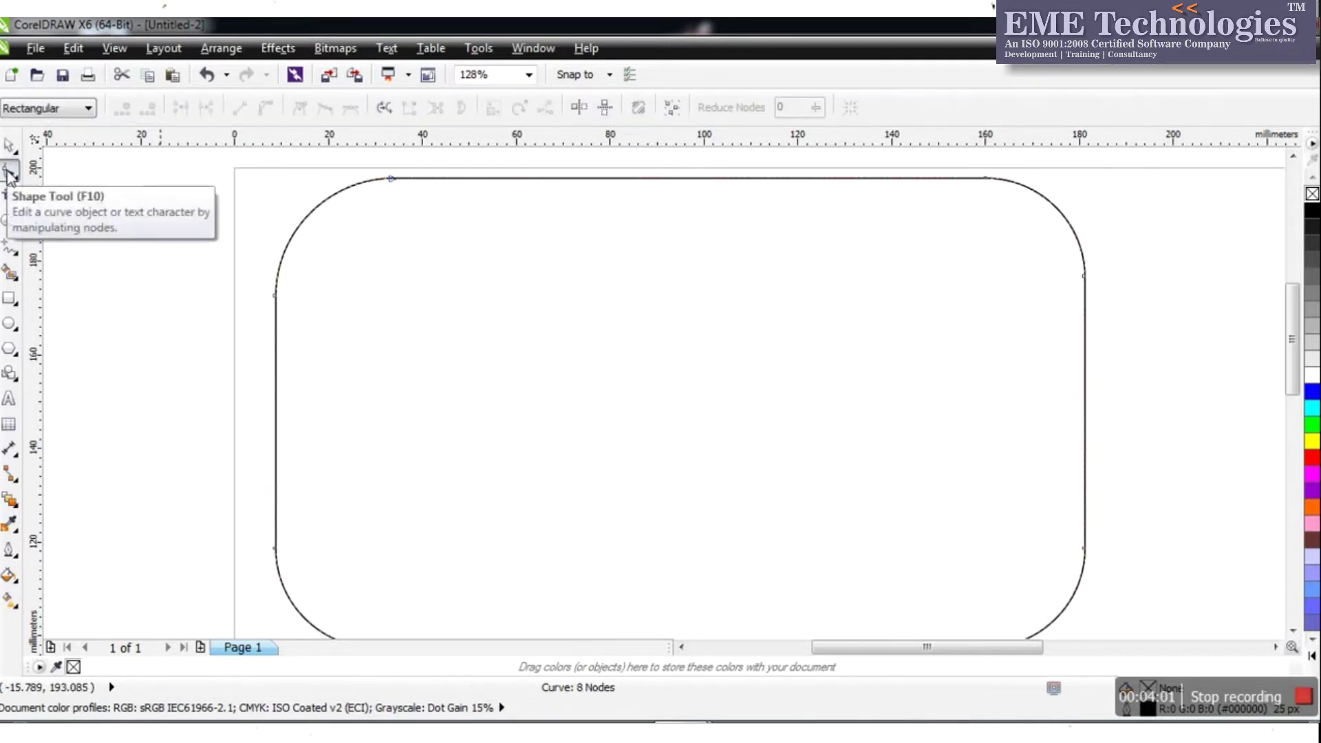
{"action": "left_click", "coordinate": [633, 179]}
{"action": "left_click_drag", "start_coordinate": [633, 179], "coordinate": [633, 211]}
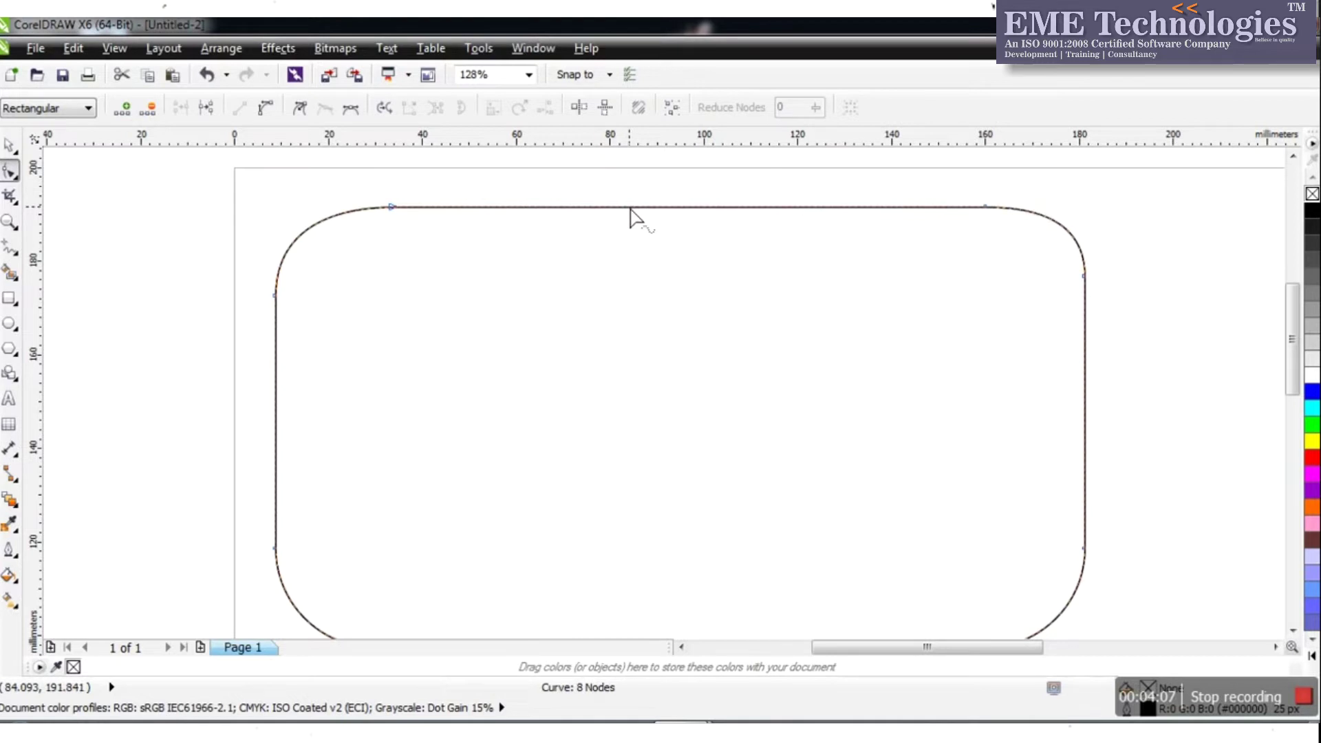
Convert the top edge to a curve, bow it downward with its control handles, and bend the upper-right corner segment inward
{"action": "left_click", "coordinate": [264, 109]}
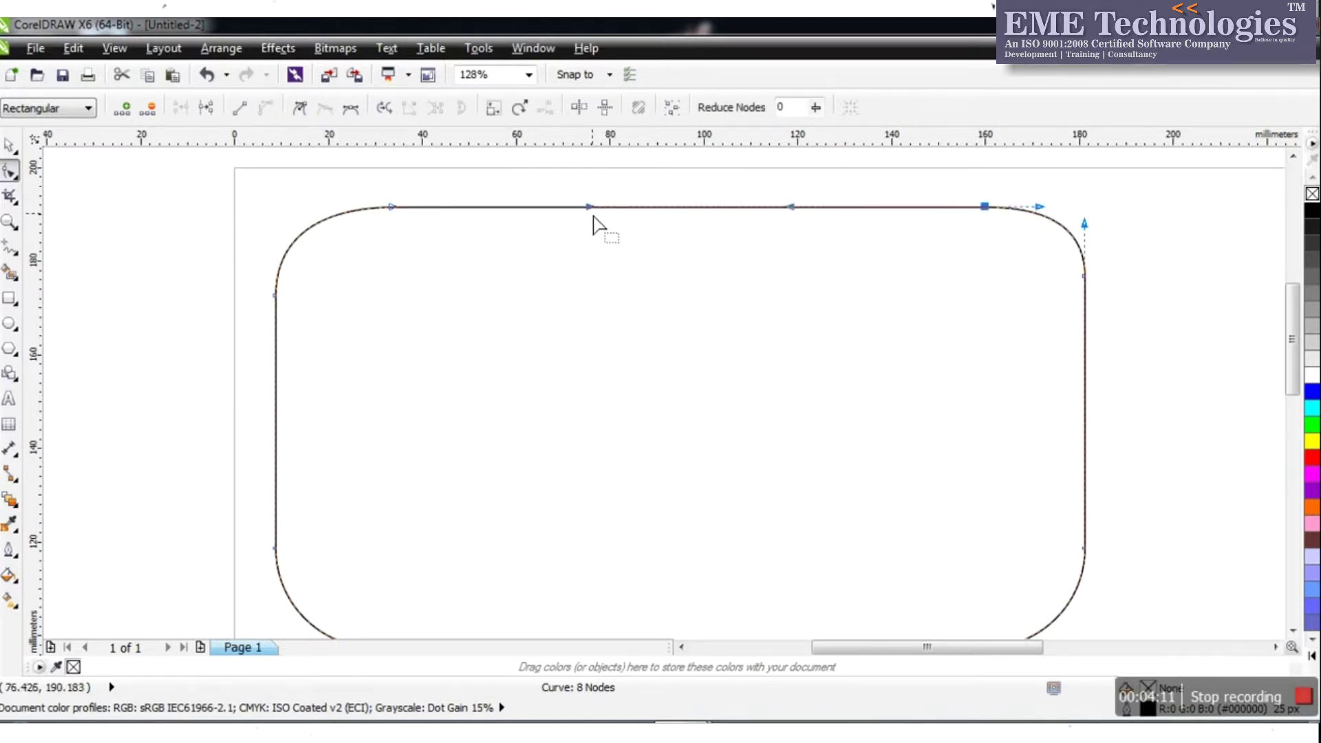
{"action": "left_click_drag", "start_coordinate": [592, 209], "coordinate": [574, 315]}
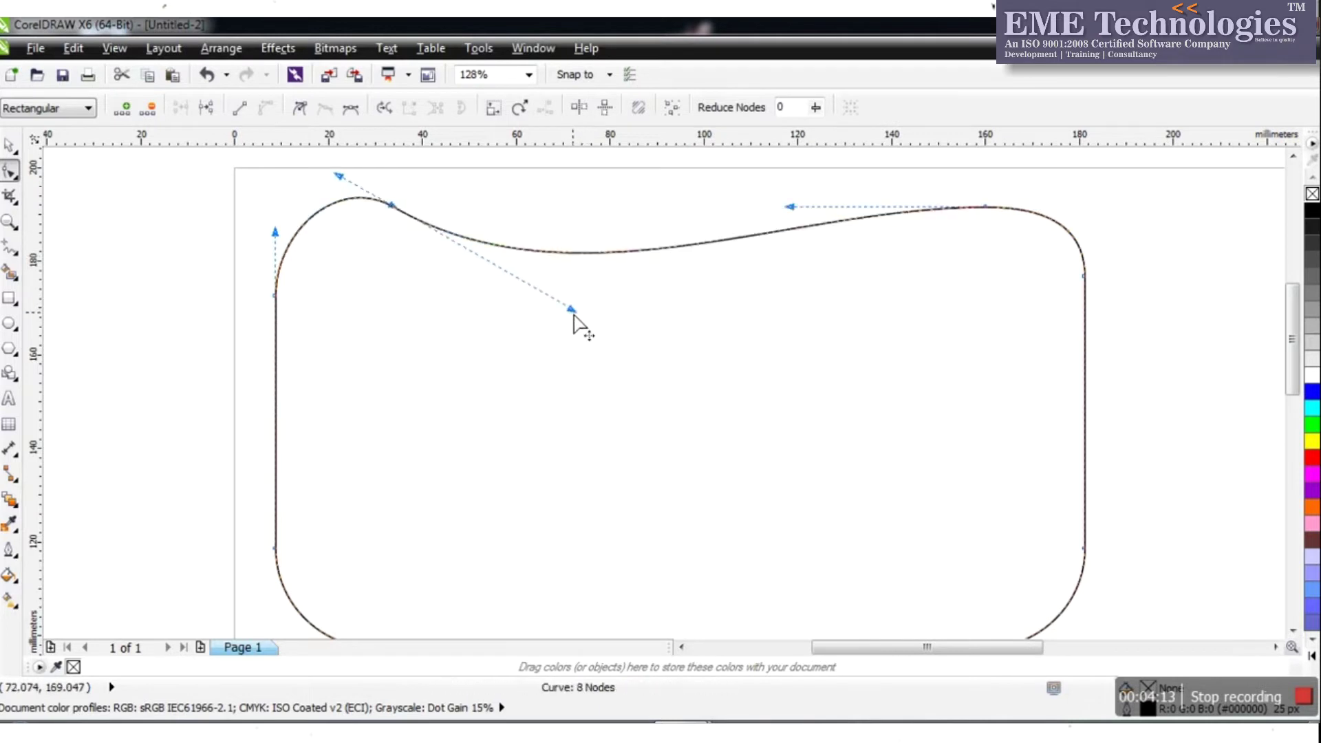
{"action": "left_click_drag", "start_coordinate": [793, 208], "coordinate": [852, 394]}
{"action": "left_click_drag", "start_coordinate": [1094, 227], "coordinate": [1164, 243]}
{"action": "left_click", "coordinate": [1084, 276]}
{"action": "left_click_drag", "start_coordinate": [1084, 227], "coordinate": [775, 457]}
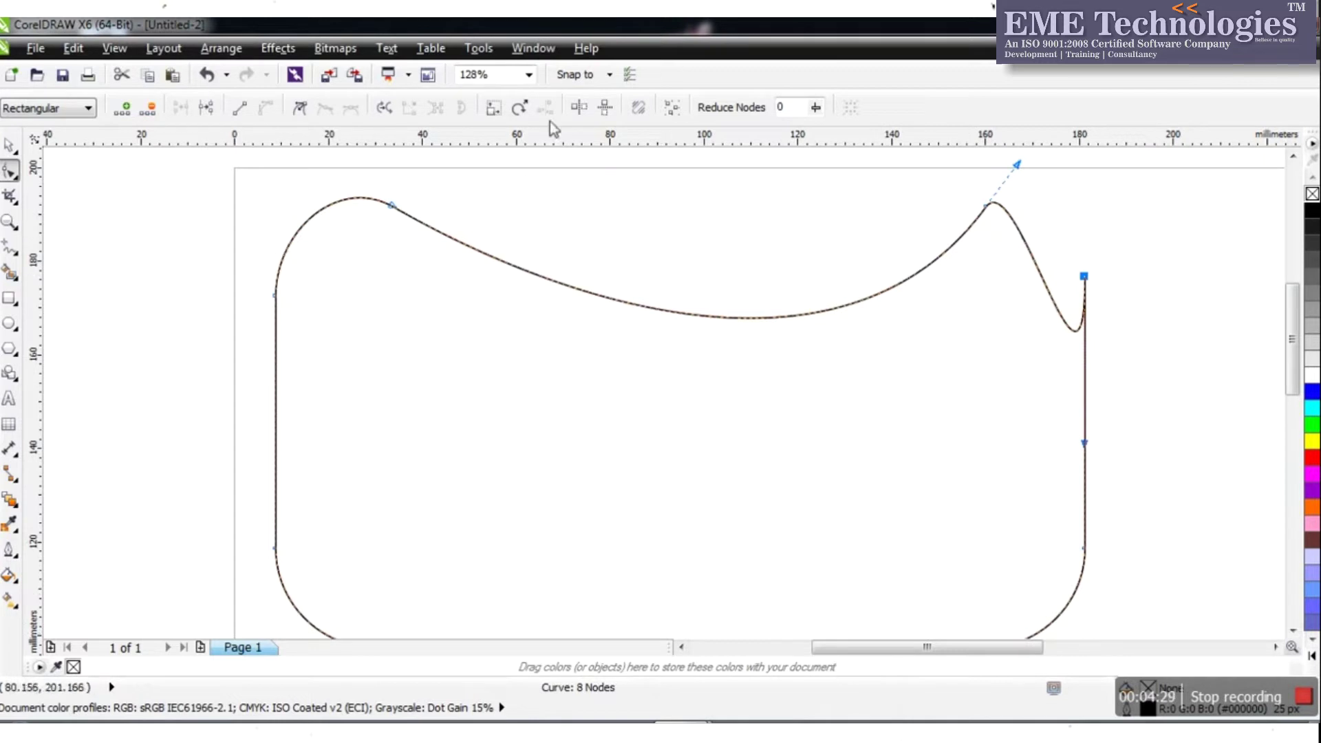
Move the upper node of the left side inward to about x 60 mm, y 158 mm with the Shape tool
{"action": "left_click", "coordinate": [12, 221]}
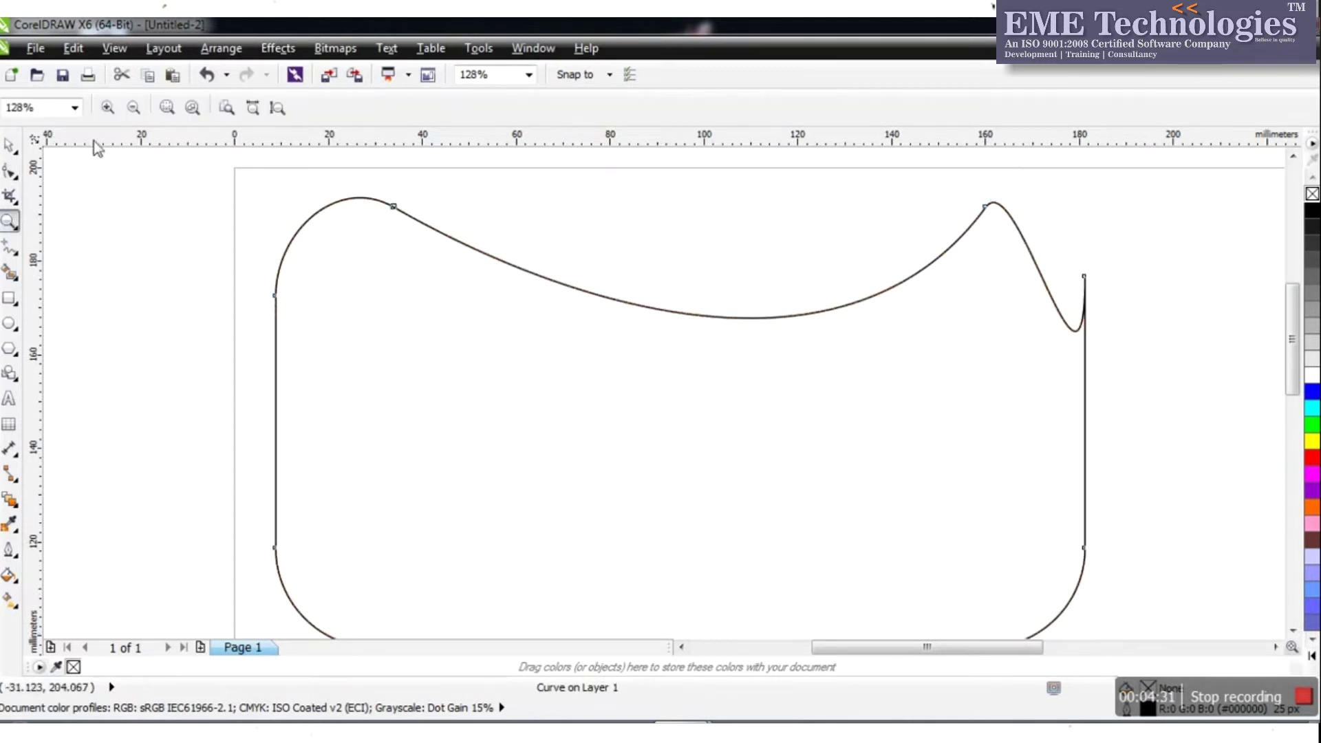
{"action": "left_click", "coordinate": [133, 108]}
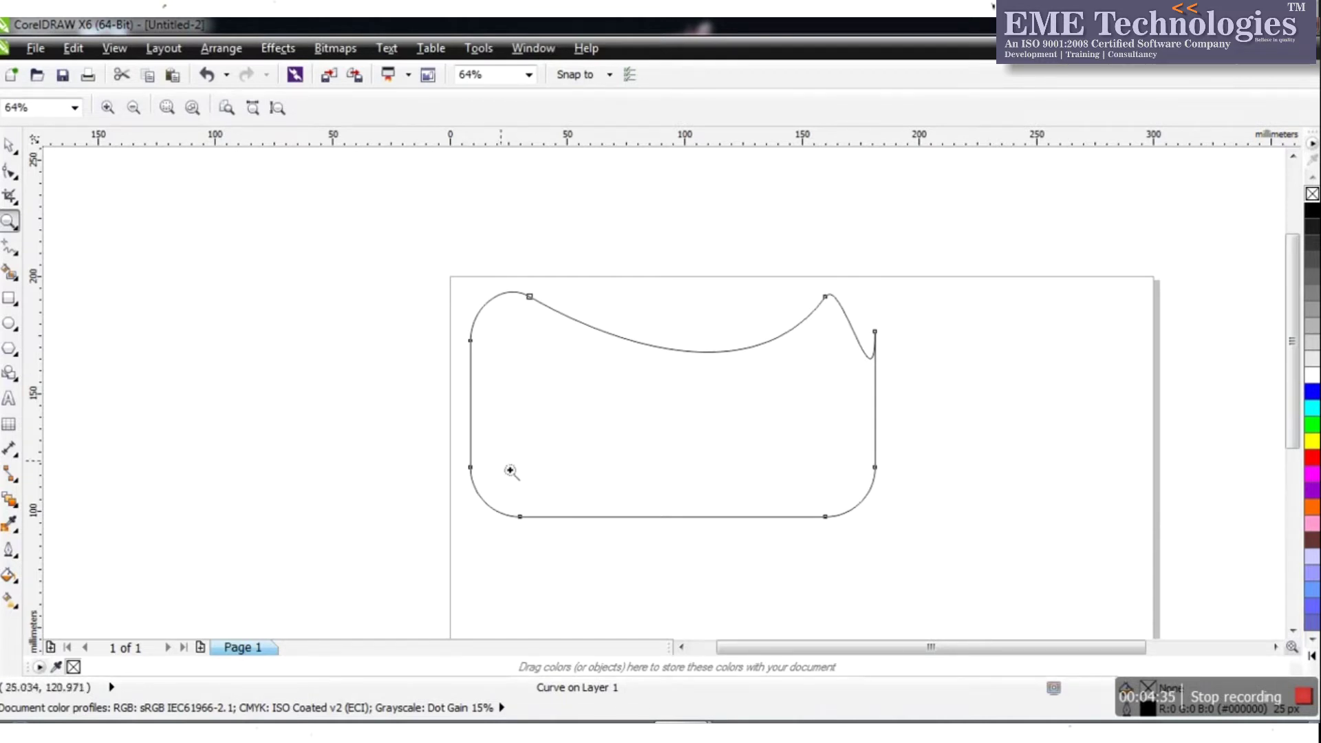
{"action": "left_click", "coordinate": [529, 75]}
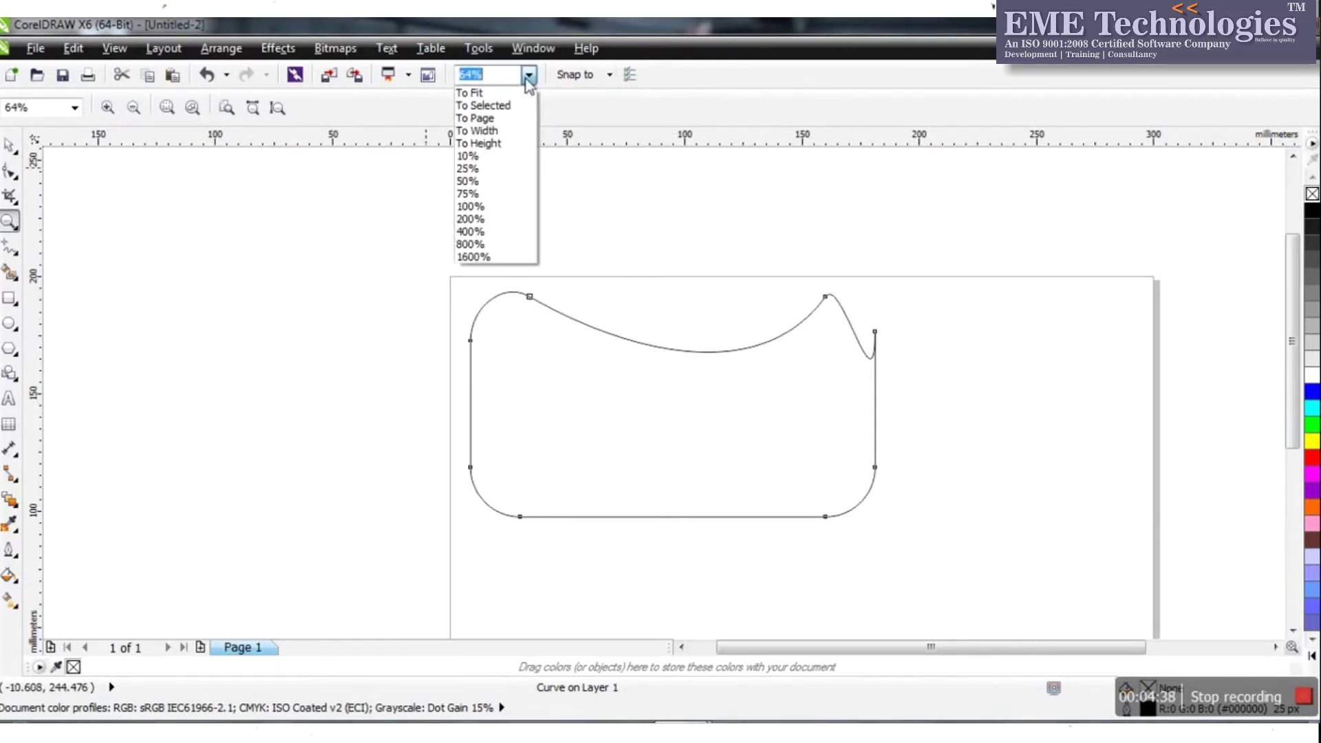
{"action": "left_click", "coordinate": [496, 143]}
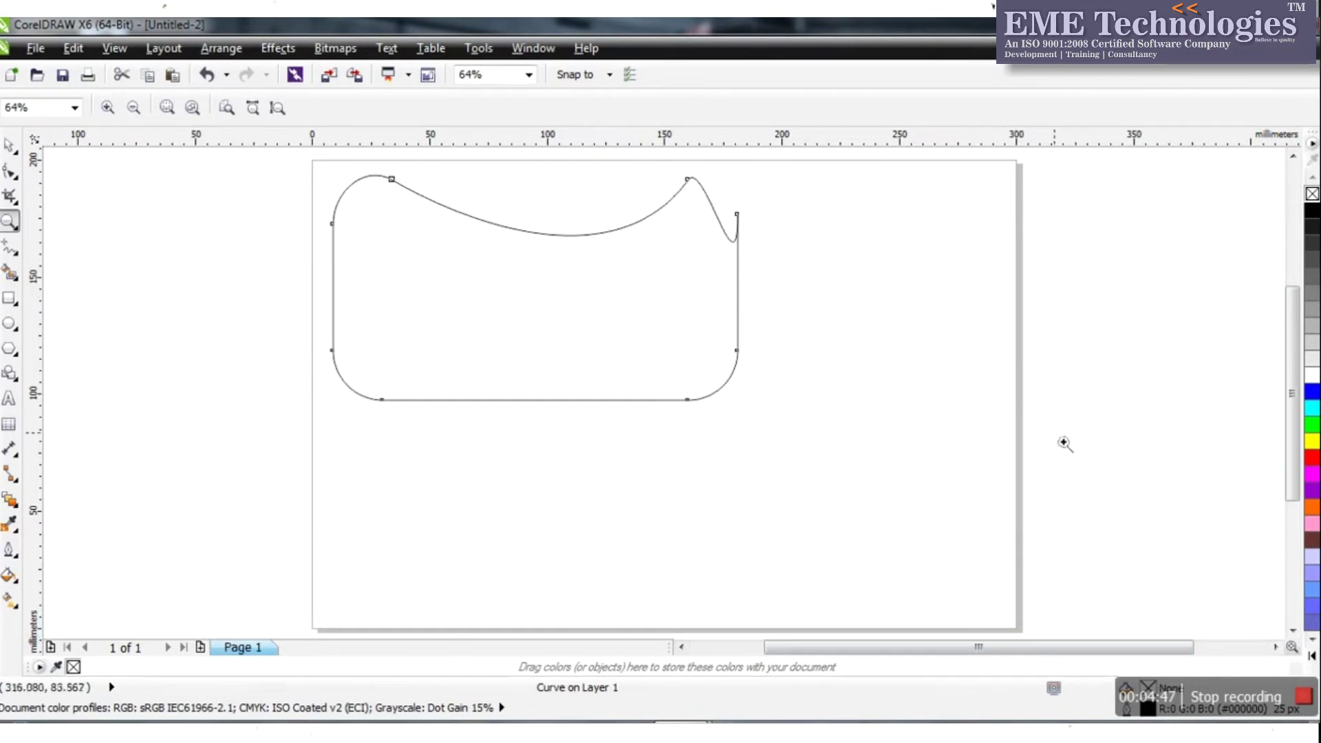
{"action": "left_click", "coordinate": [18, 260]}
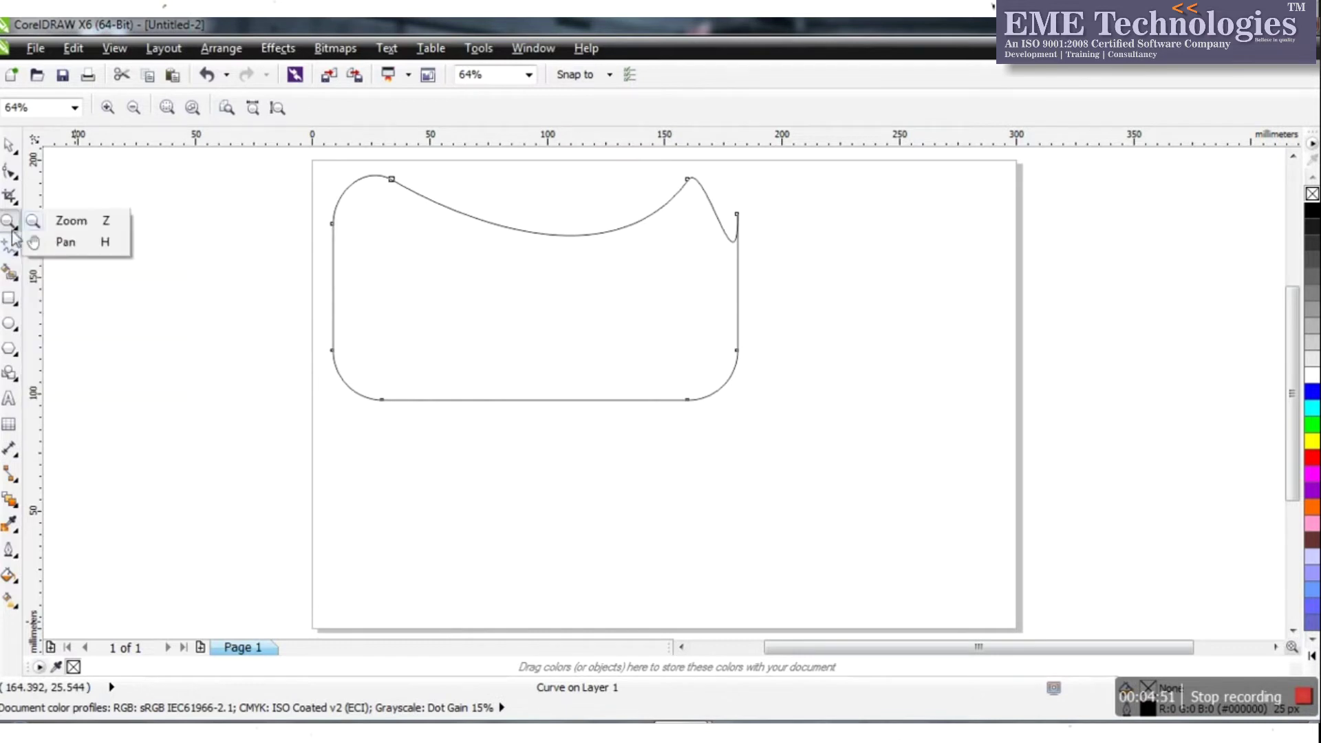
{"action": "mouse_move", "coordinate": [11, 181]}
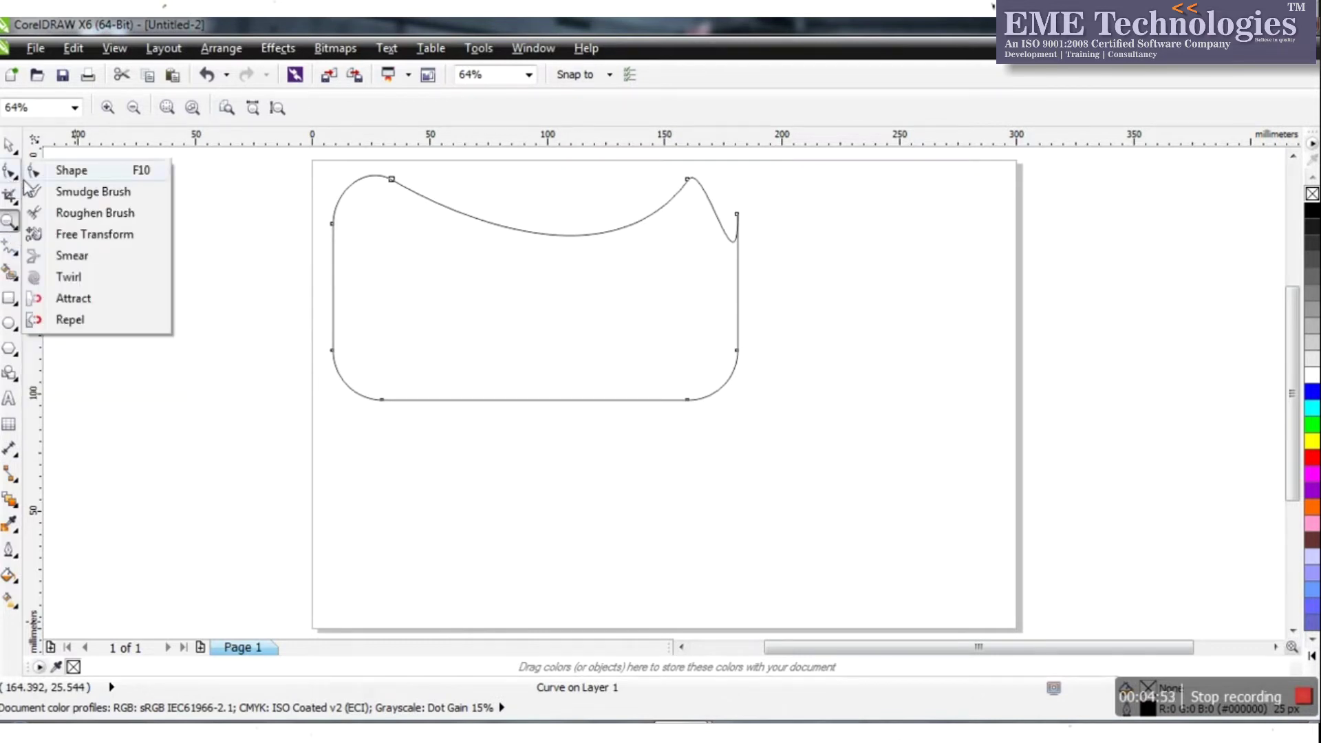
{"action": "left_click", "coordinate": [68, 173]}
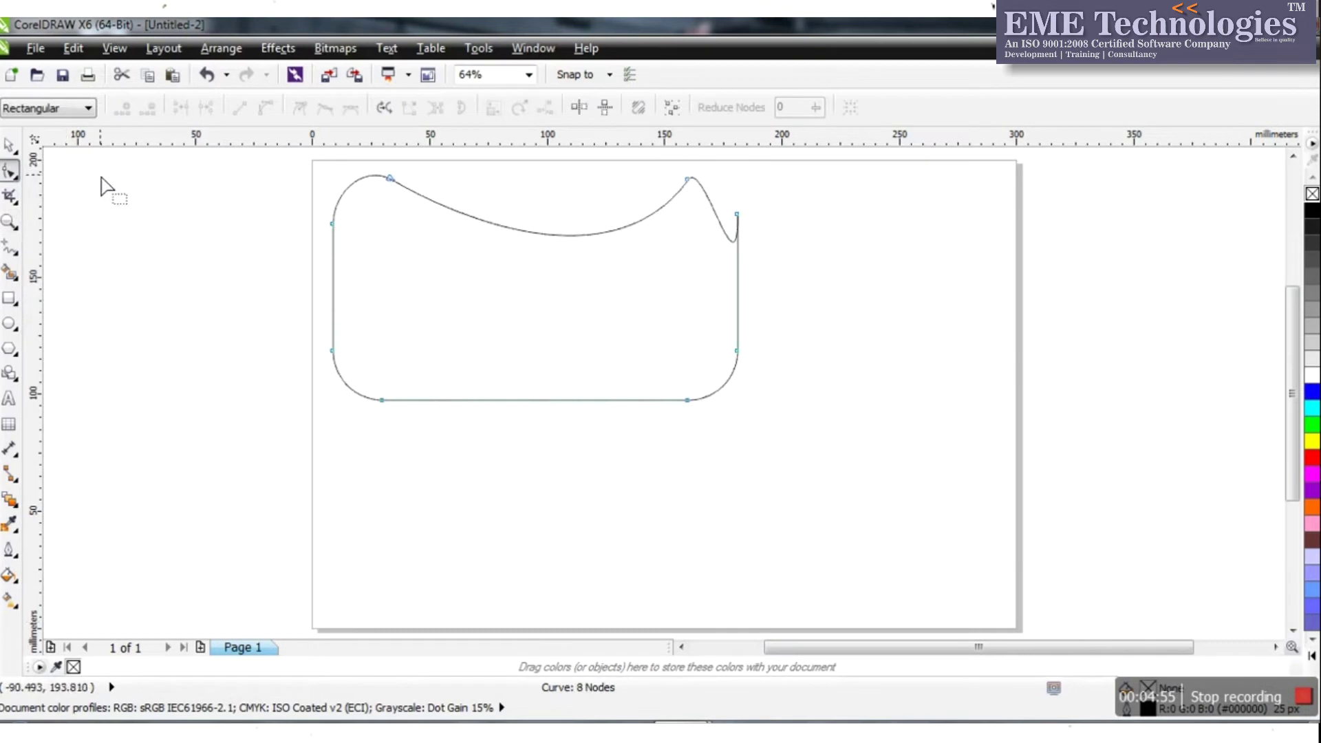
{"action": "left_click_drag", "start_coordinate": [332, 224], "coordinate": [455, 264]}
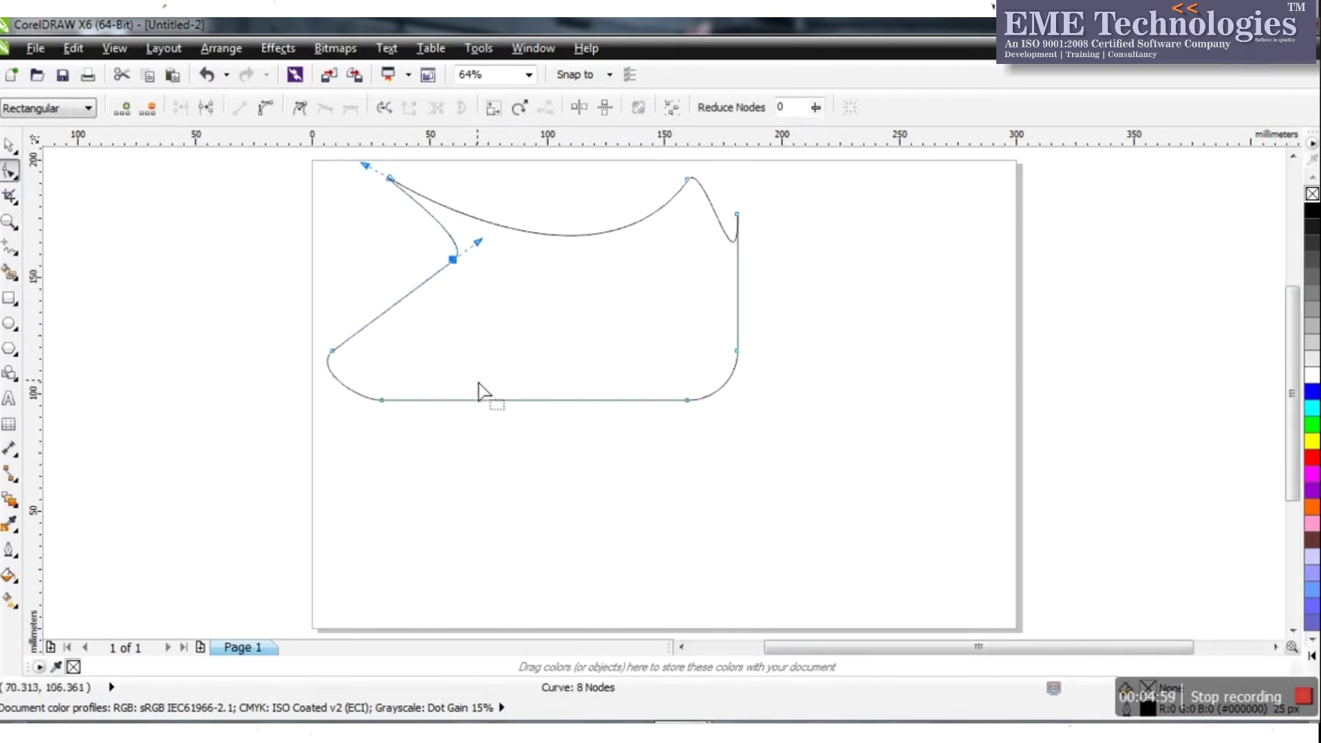
Reshape the curve's lower side by moving the bottom edge's right node inward and bending the lower-right and lower-left corner segments
{"action": "left_click", "coordinate": [10, 144]}
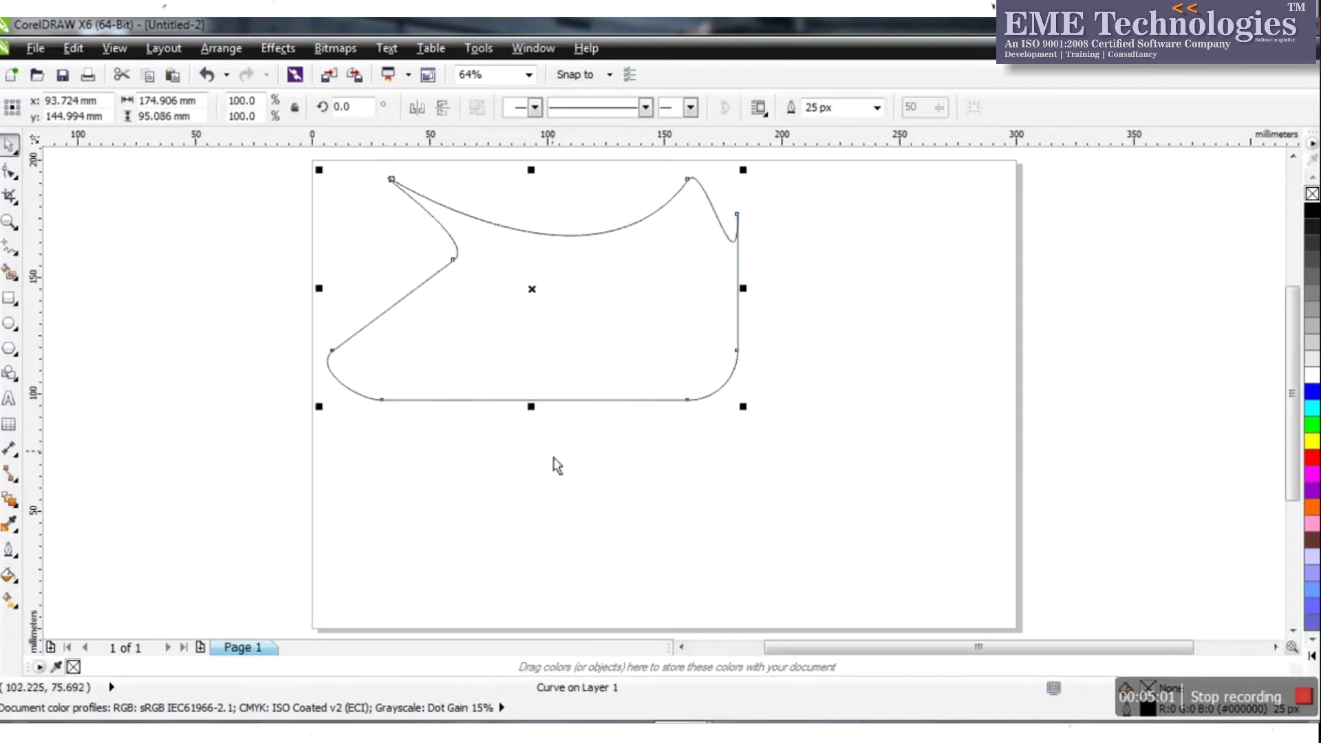
{"action": "left_click", "coordinate": [601, 416]}
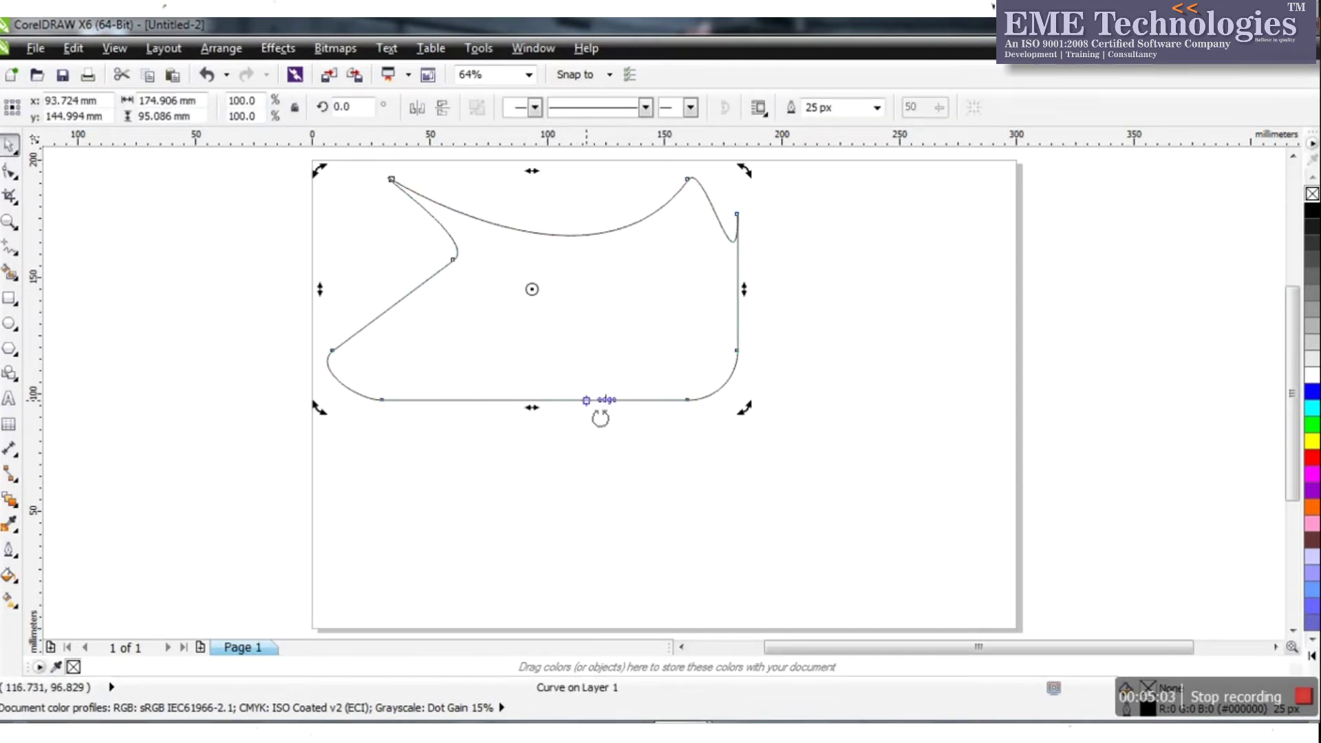
{"action": "left_click", "coordinate": [600, 417]}
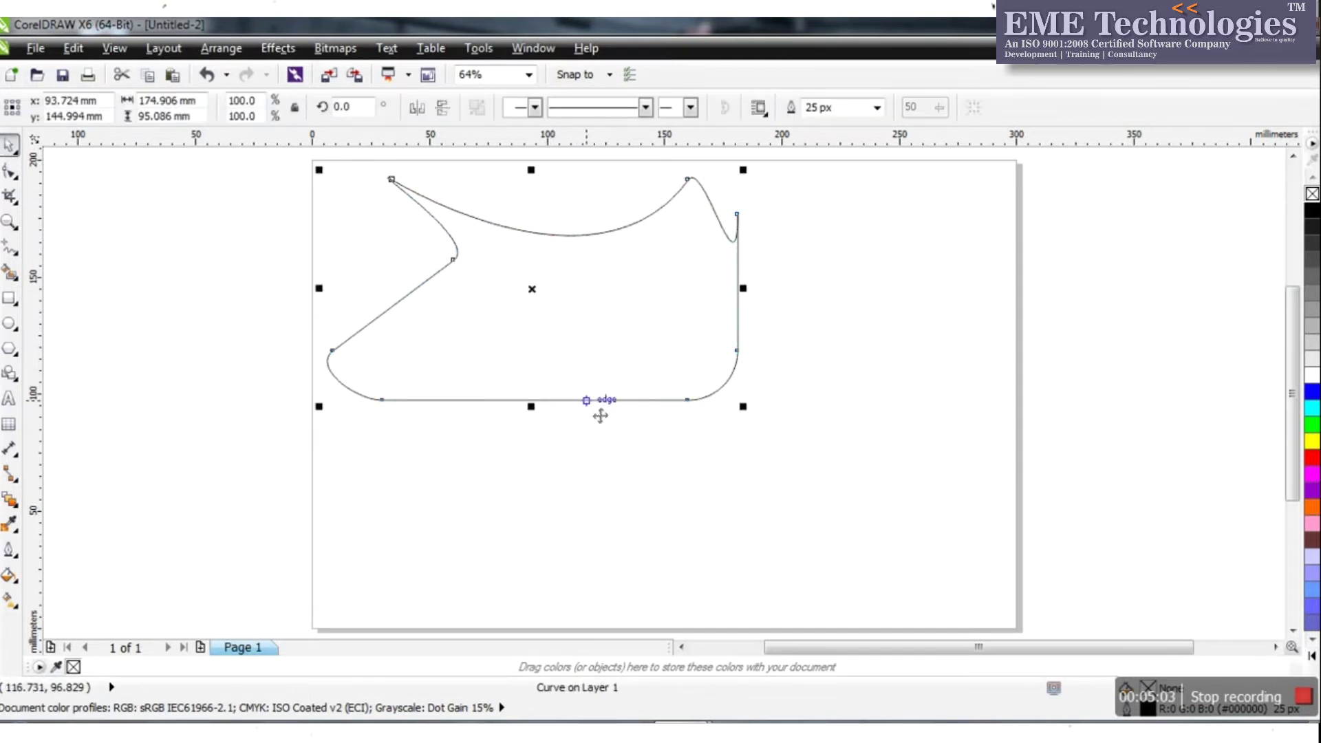
{"action": "left_click", "coordinate": [9, 169]}
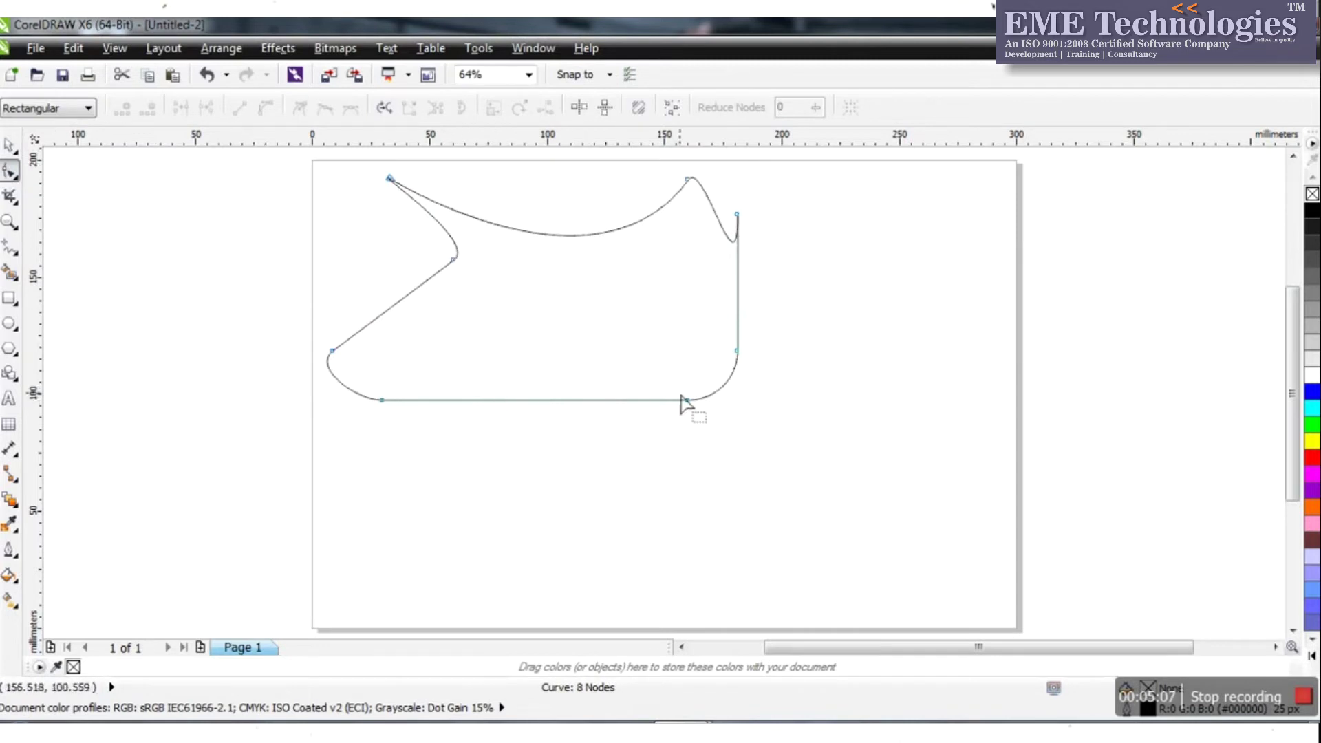
{"action": "left_click_drag", "start_coordinate": [687, 401], "coordinate": [607, 307]}
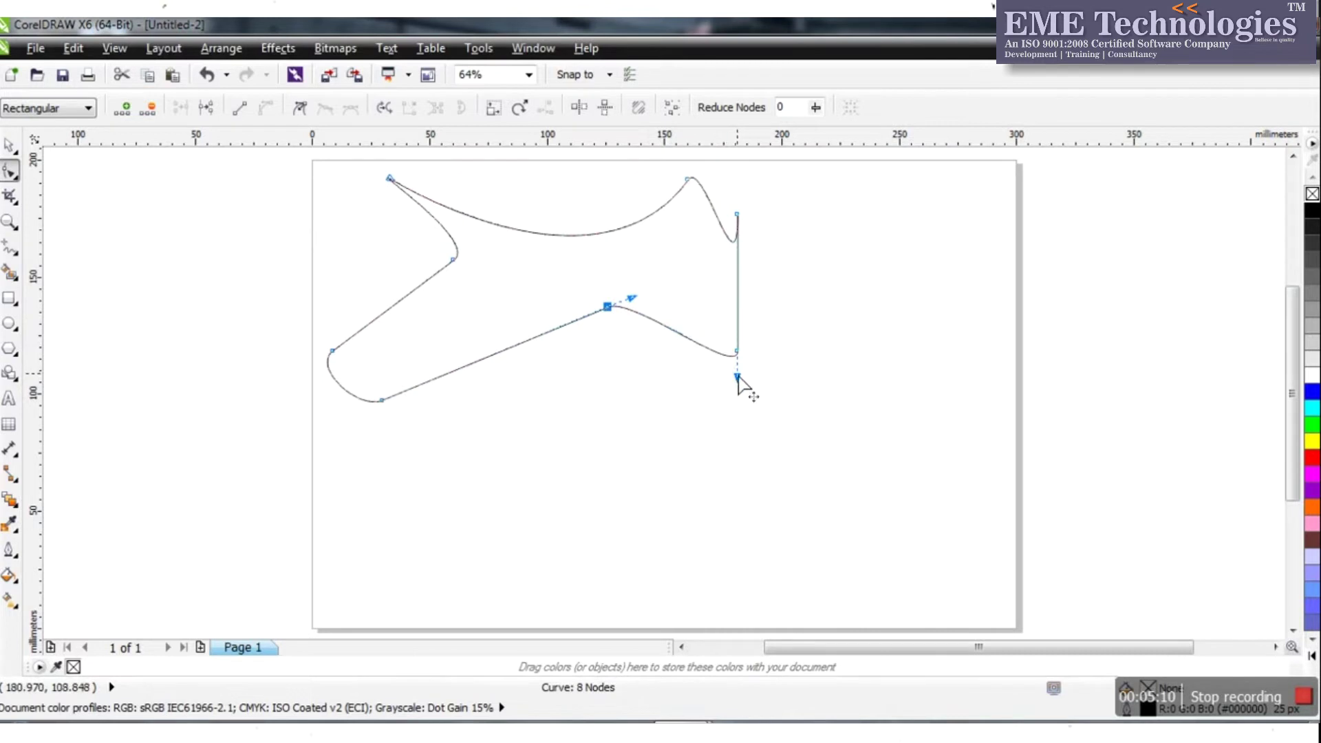
{"action": "left_click_drag", "start_coordinate": [737, 377], "coordinate": [911, 333]}
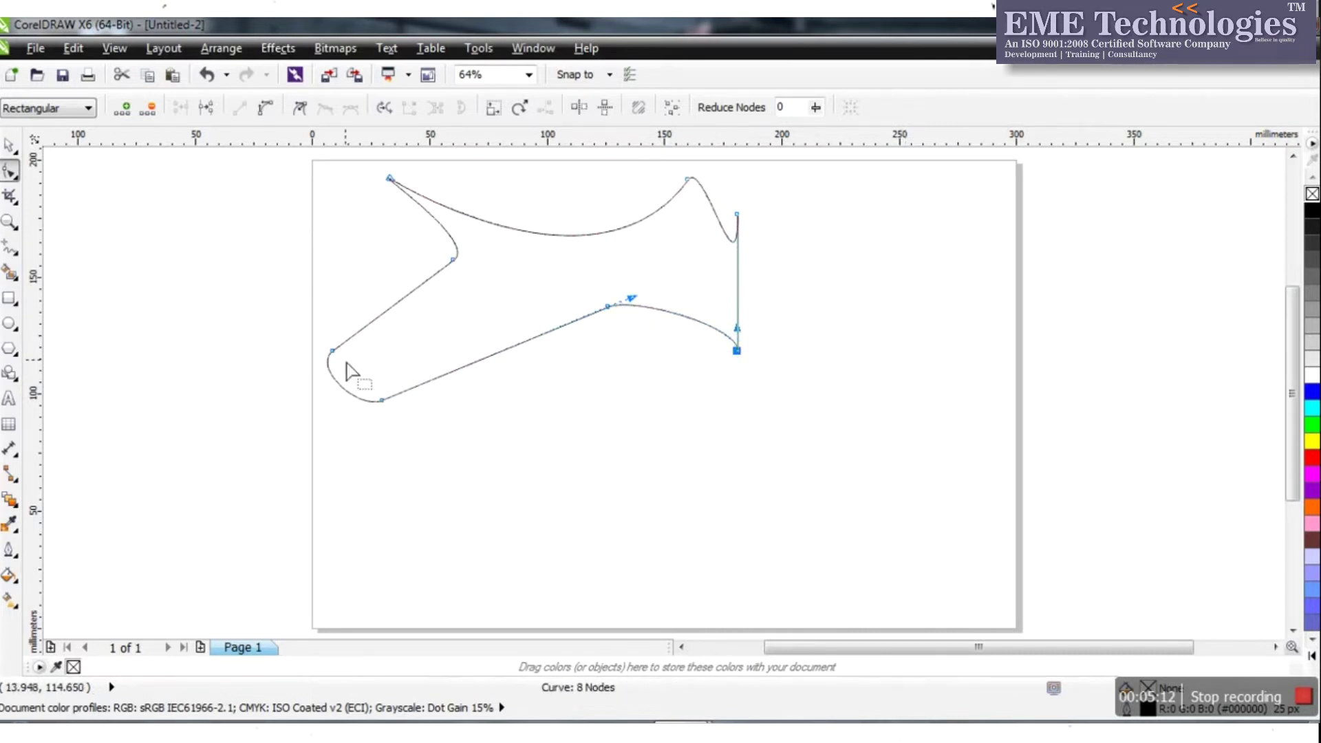
{"action": "left_click_drag", "start_coordinate": [341, 388], "coordinate": [302, 410]}
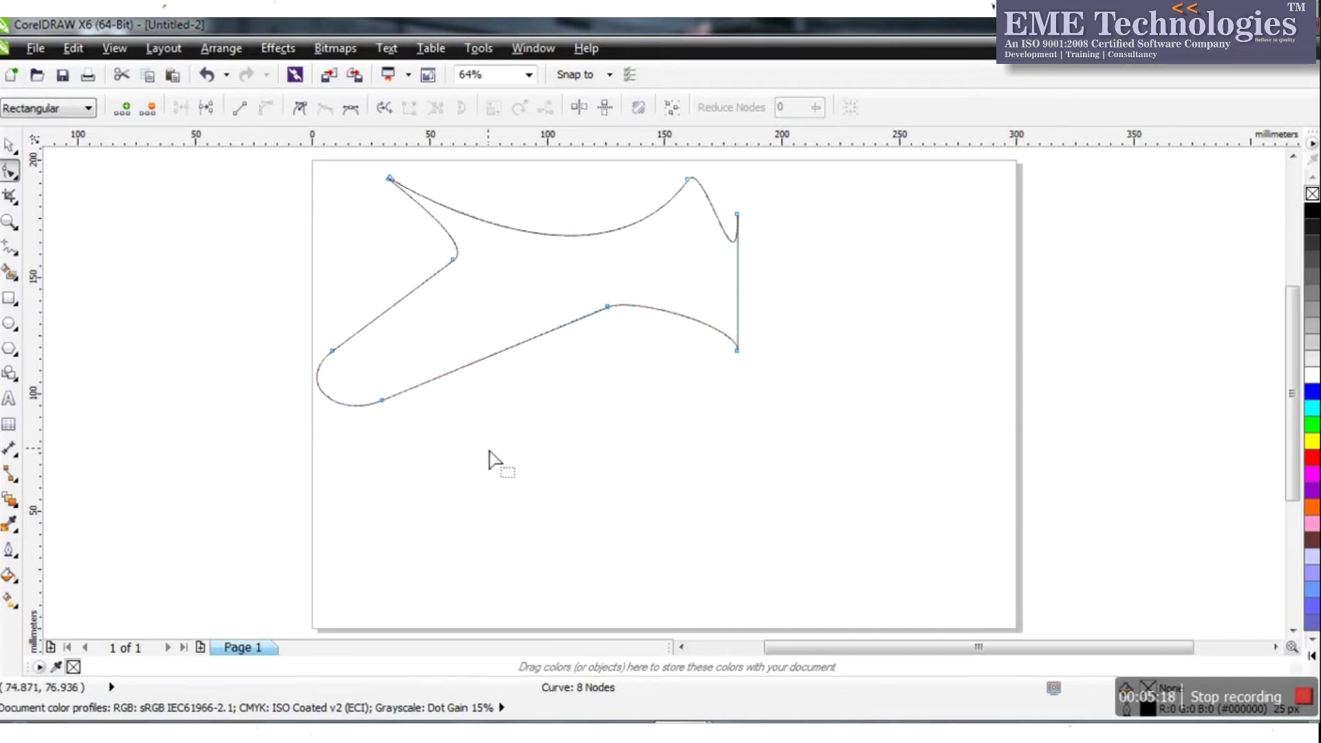
Distort the curve's outline at several places on all sides with the Smear tool, using a nib size of 50 mm
{"action": "left_click", "coordinate": [15, 180]}
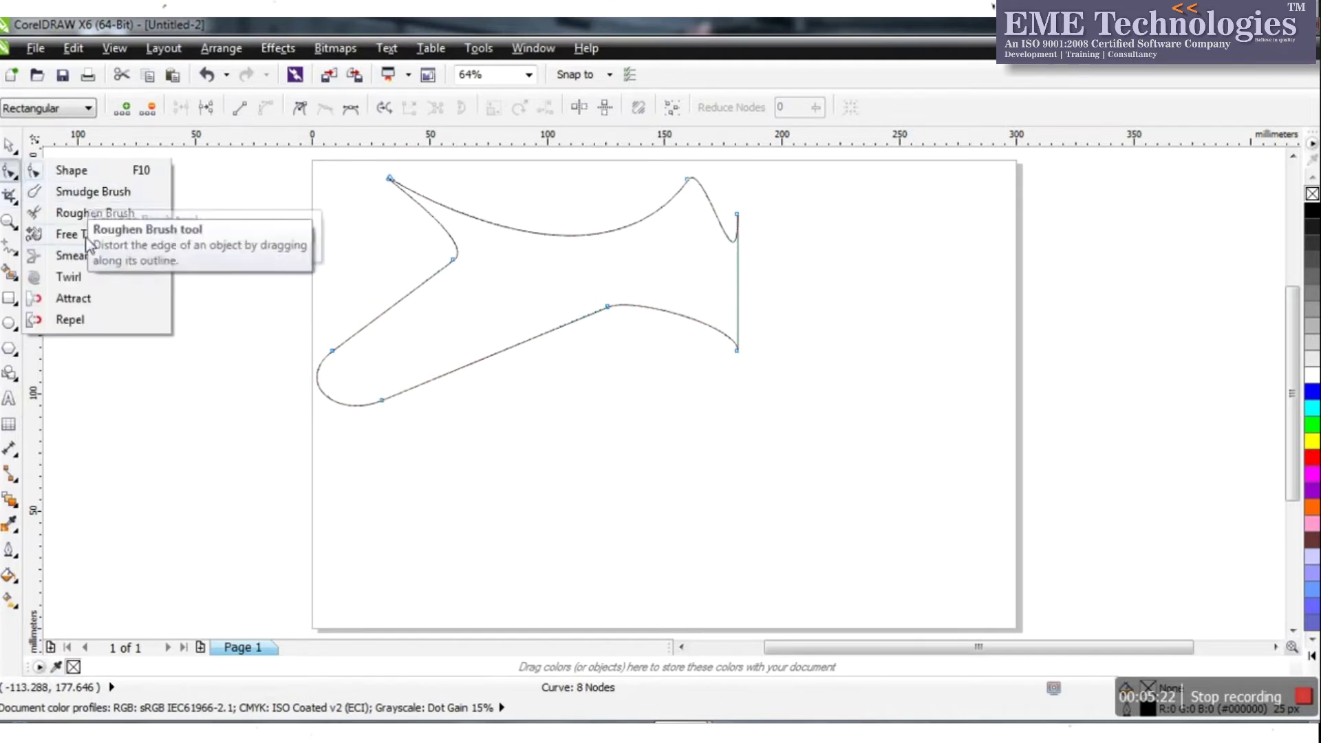
{"action": "left_click", "coordinate": [75, 256]}
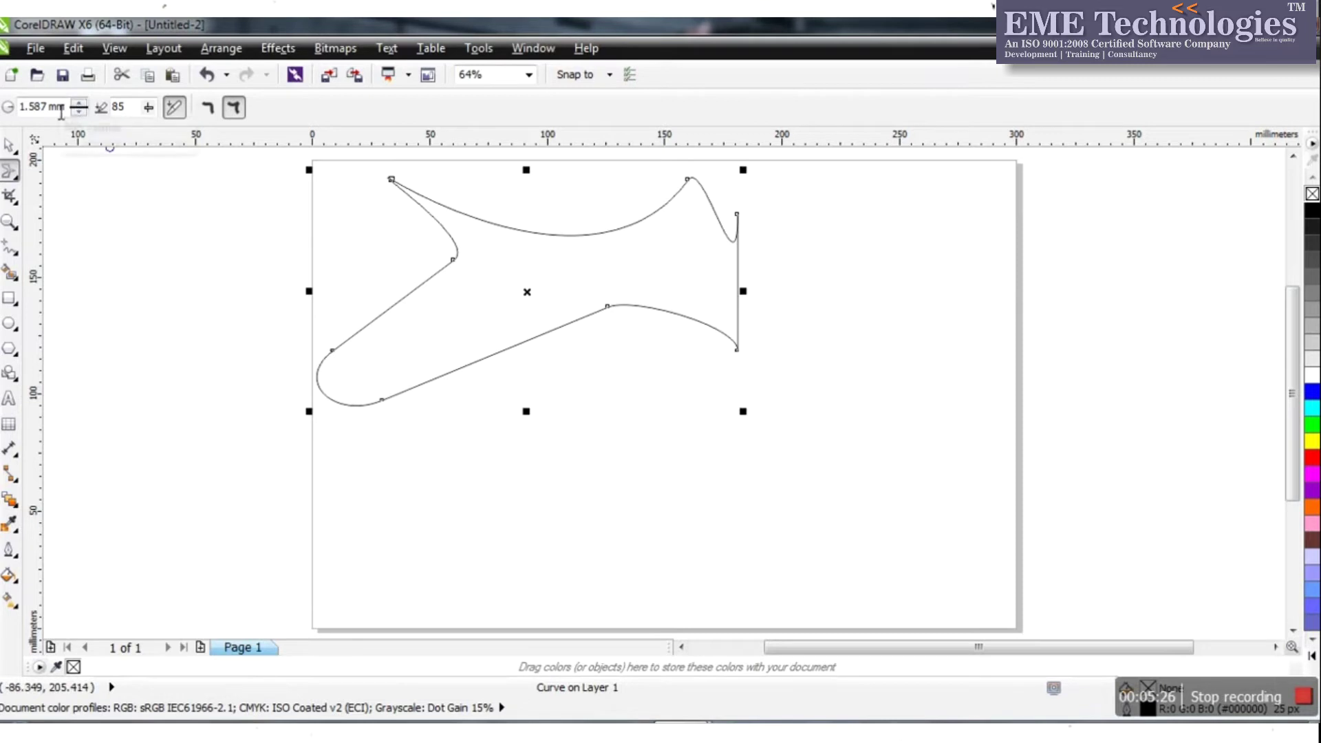
{"action": "left_click_drag", "start_coordinate": [36, 108], "coordinate": [47, 112]}
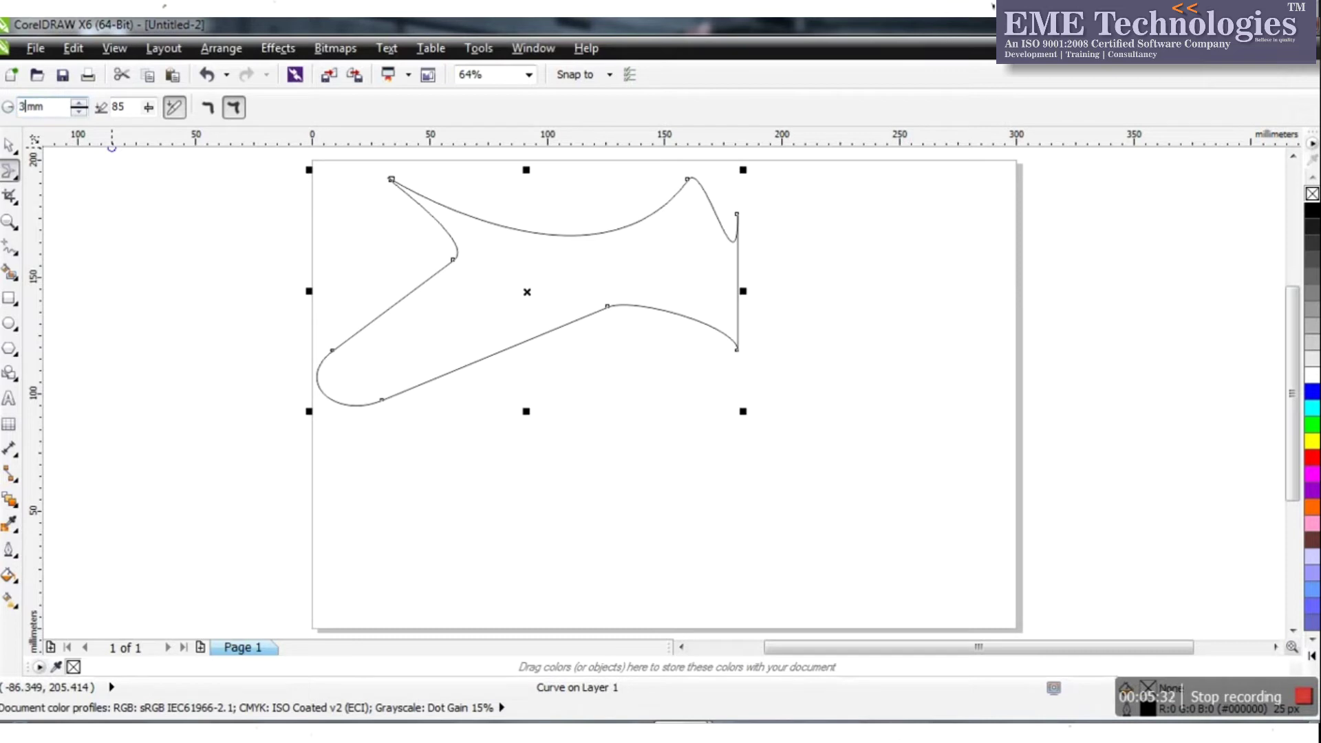
{"action": "key", "text": "Return"}
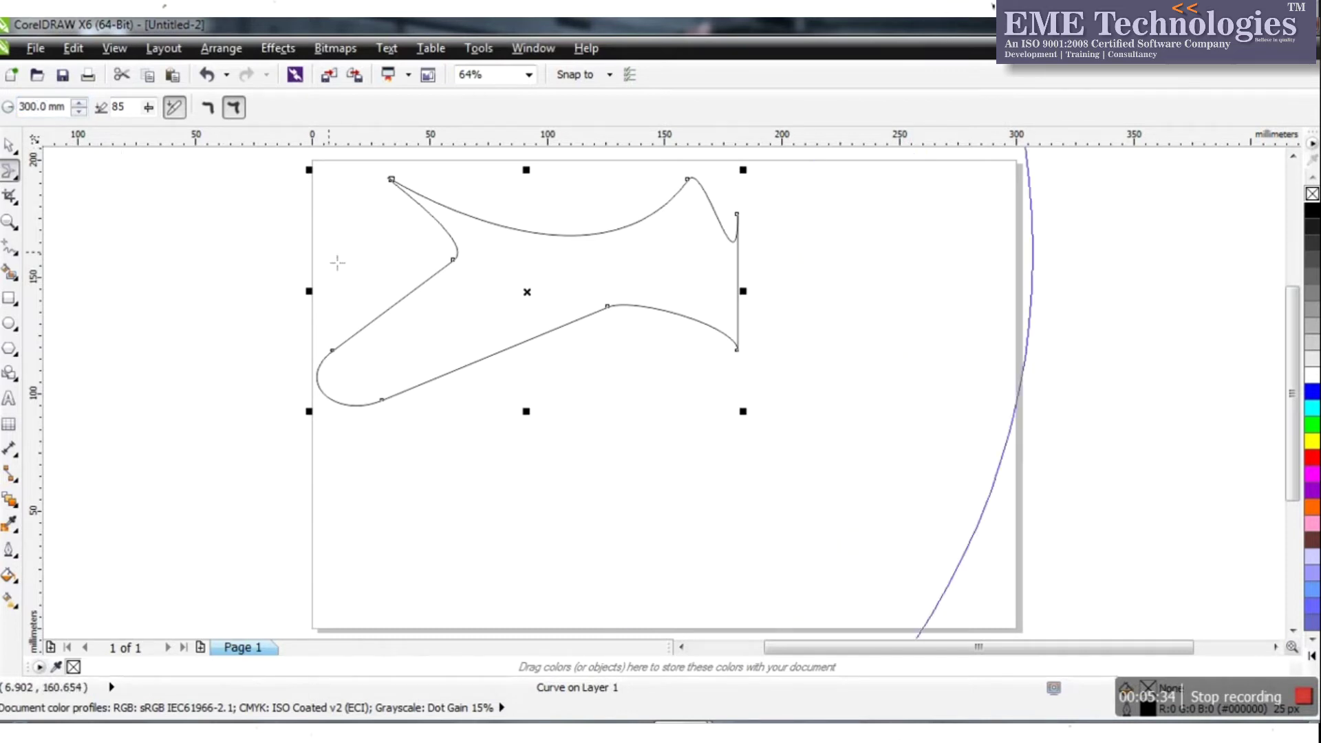
{"action": "left_click", "coordinate": [44, 109]}
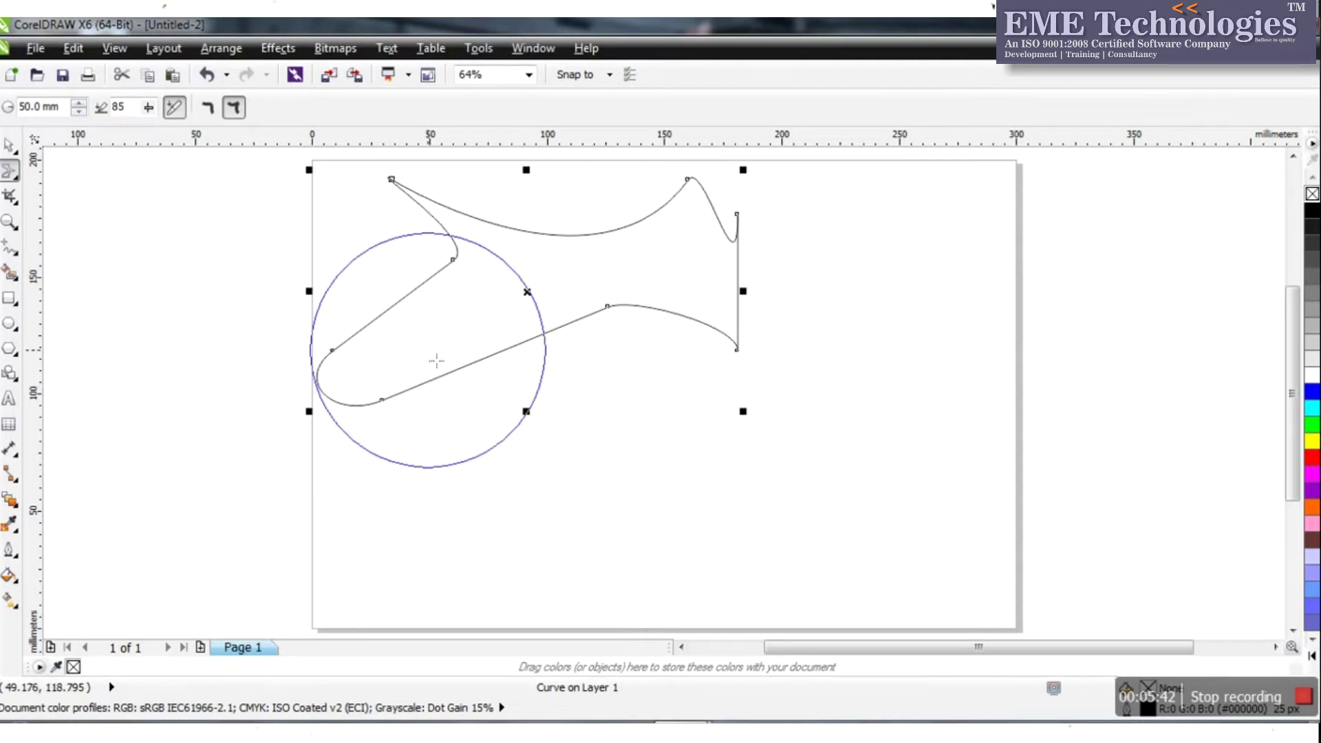
{"action": "left_click_drag", "start_coordinate": [385, 335], "coordinate": [384, 289]}
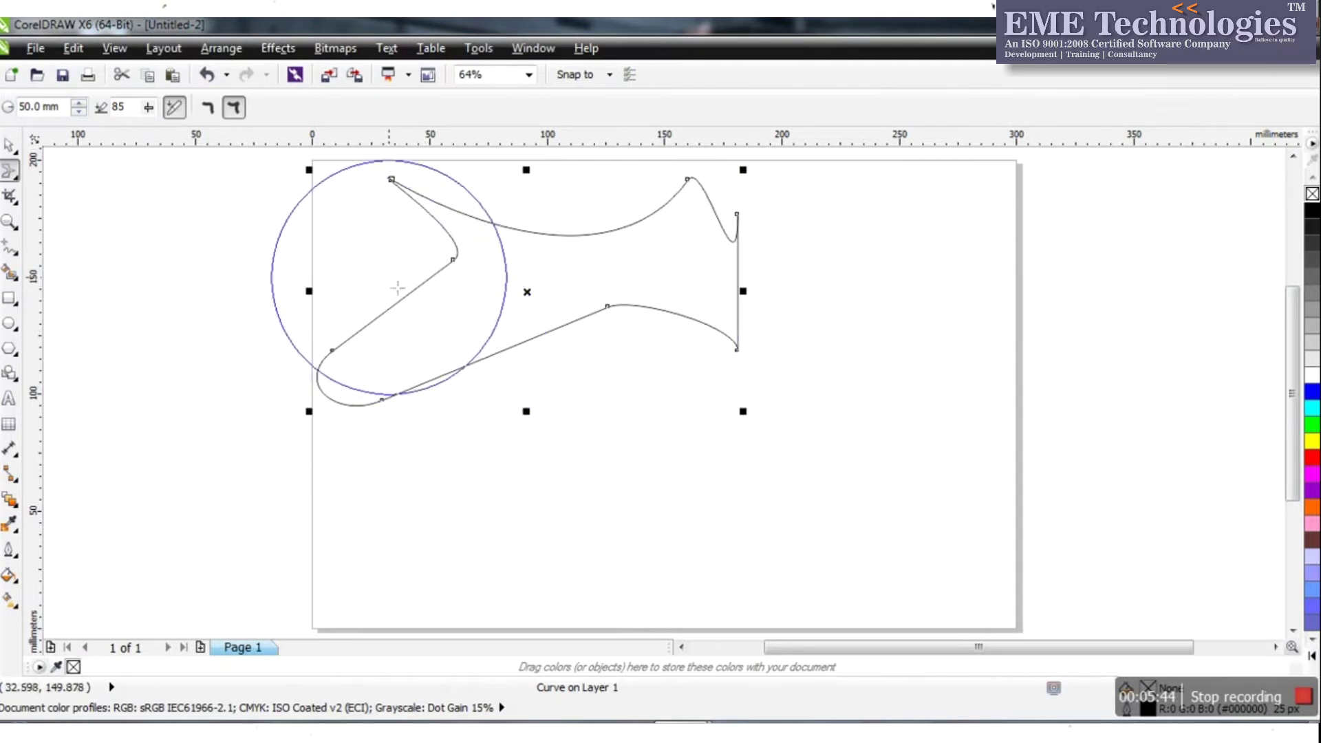
{"action": "left_click_drag", "start_coordinate": [413, 291], "coordinate": [463, 344]}
{"action": "left_click_drag", "start_coordinate": [679, 383], "coordinate": [569, 293]}
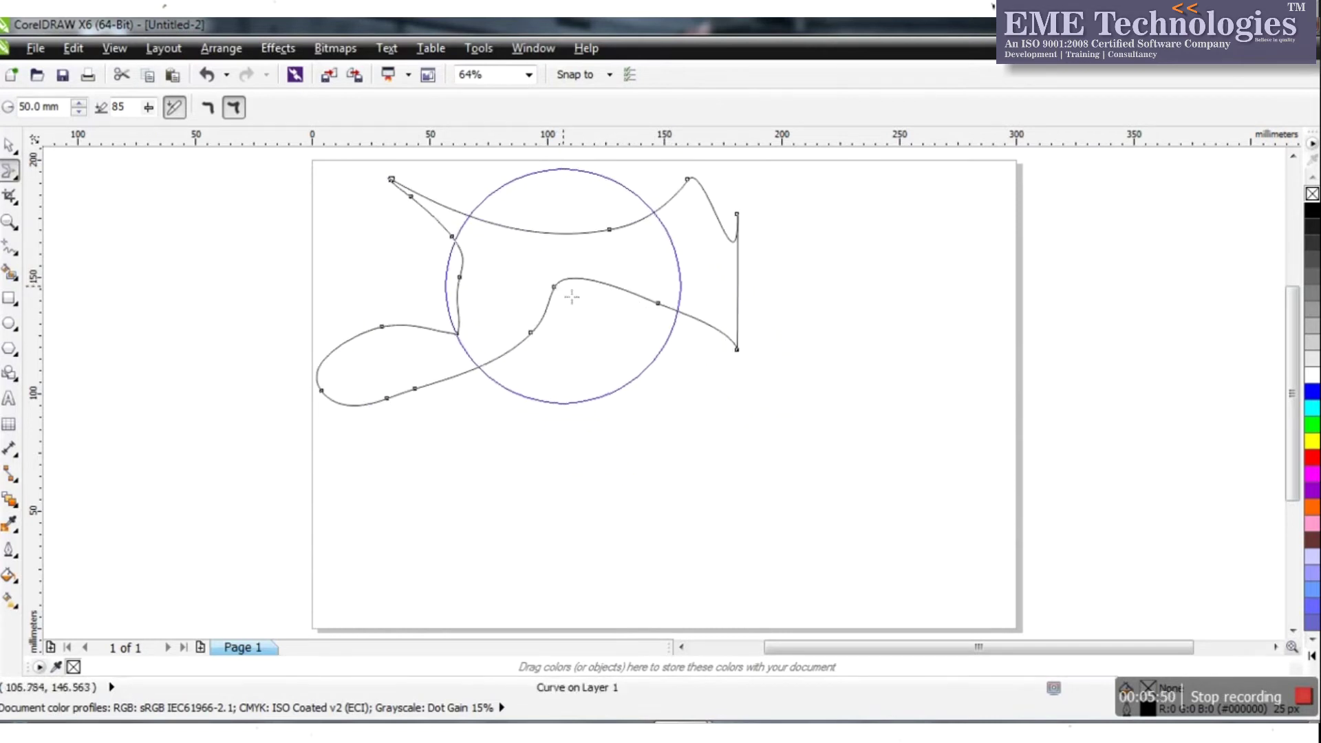
{"action": "left_click_drag", "start_coordinate": [810, 311], "coordinate": [708, 286]}
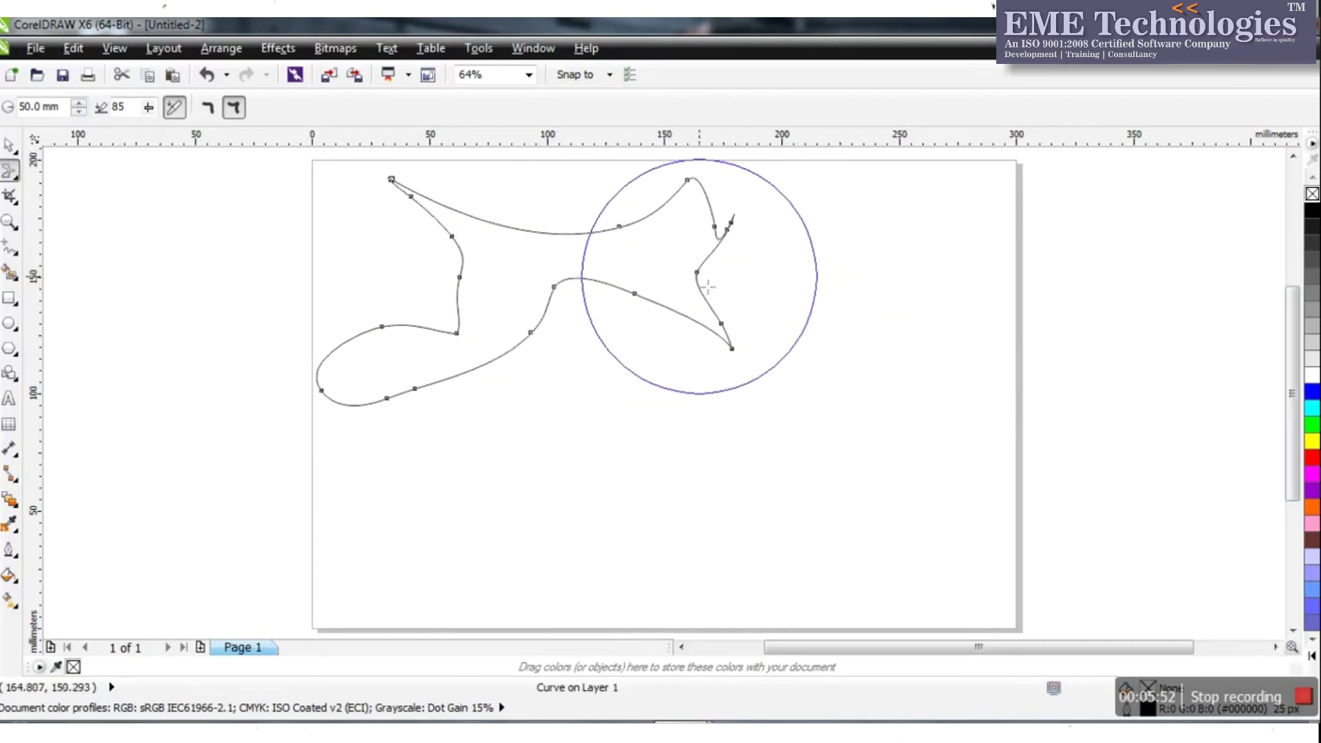
{"action": "left_click_drag", "start_coordinate": [599, 183], "coordinate": [671, 280]}
{"action": "left_click_drag", "start_coordinate": [436, 451], "coordinate": [360, 341]}
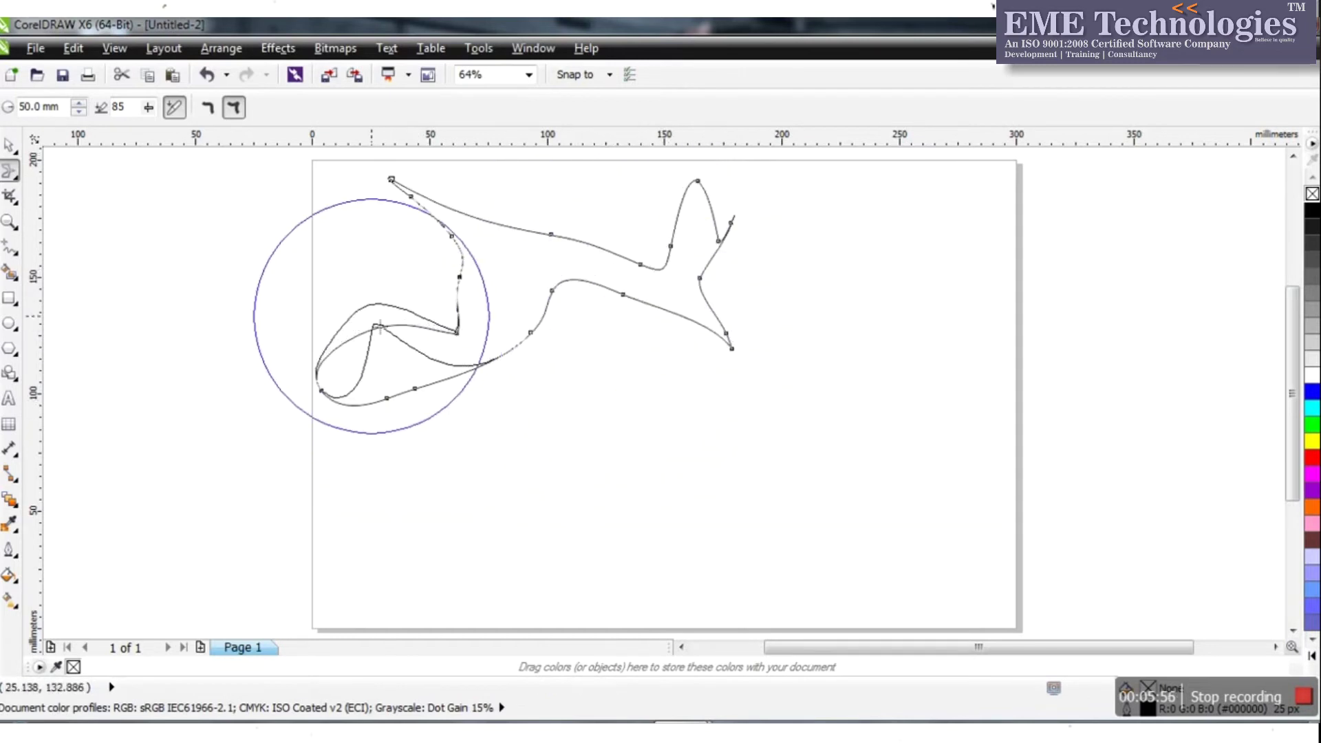
{"action": "left_click_drag", "start_coordinate": [510, 234], "coordinate": [509, 285]}
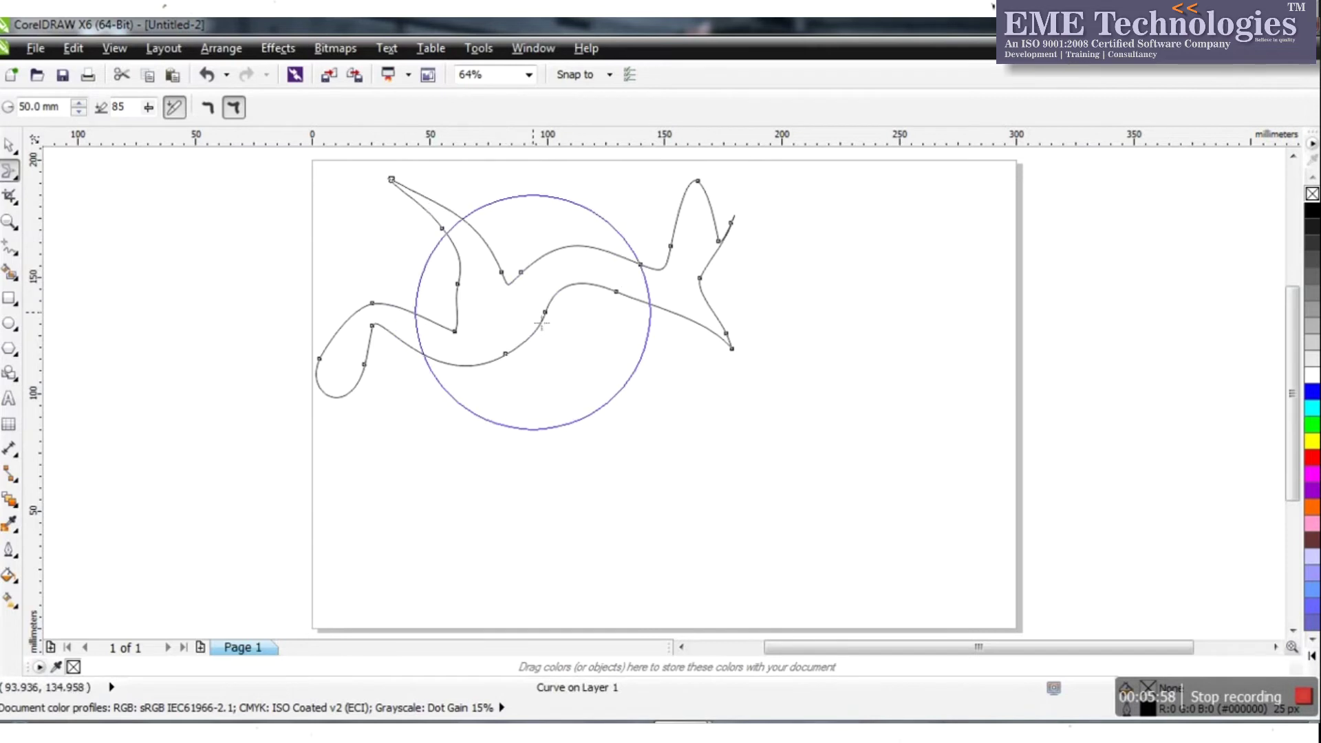
Switch to the Attract tool for reshaping the smeared curve
{"action": "left_click", "coordinate": [18, 177]}
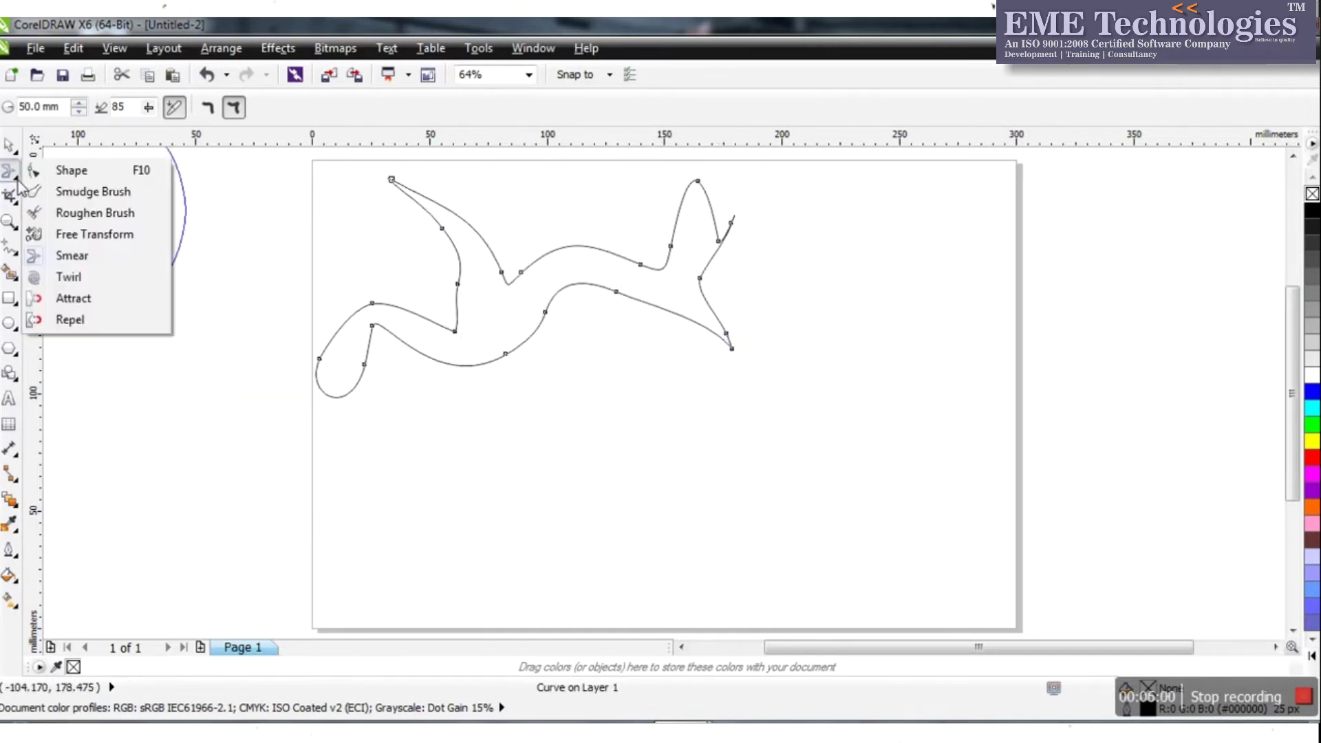
{"action": "left_click", "coordinate": [77, 300]}
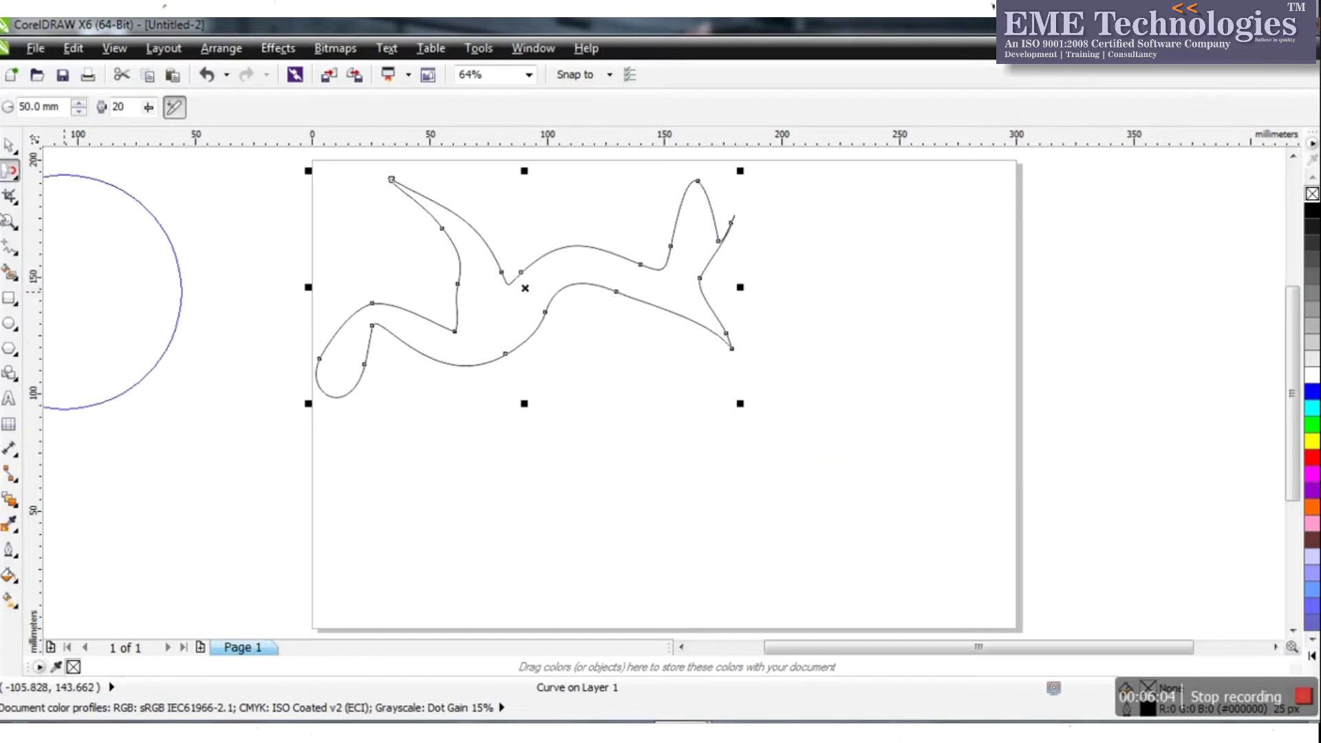